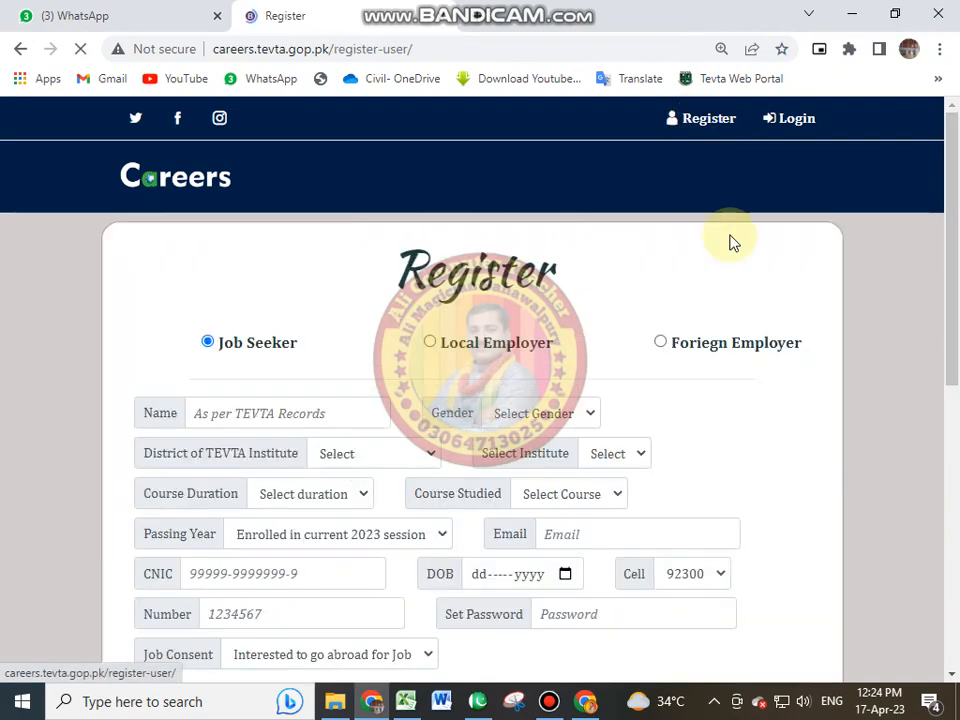
Go from the registration form to the login page of the Careers site.
scroll(399, 317, "down", 2)
scroll(596, 326, "up", 2)
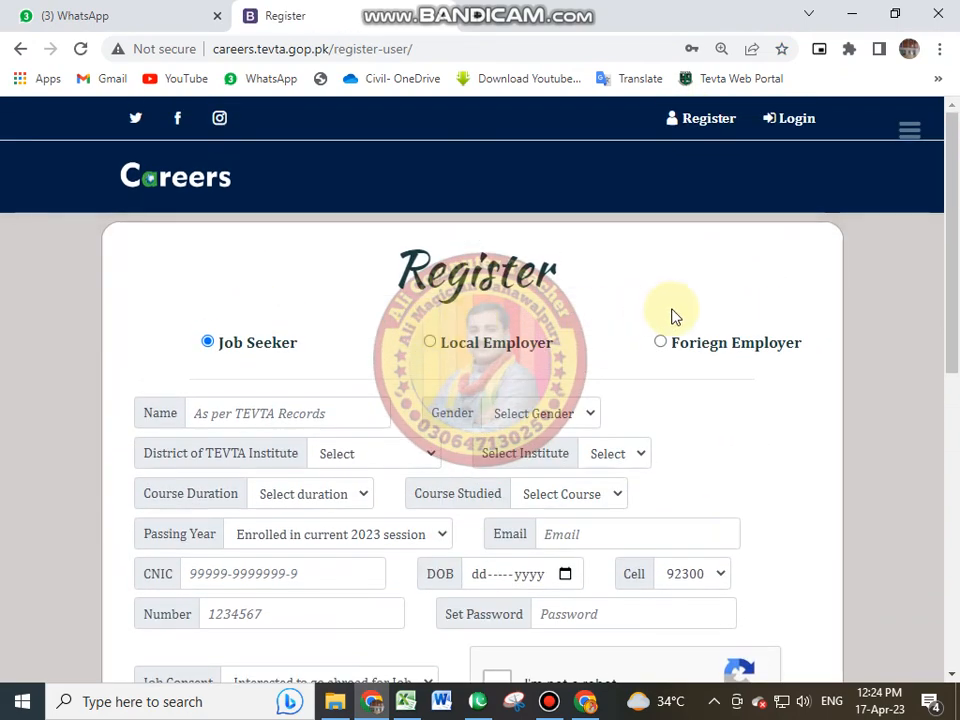
left_click(791, 130)
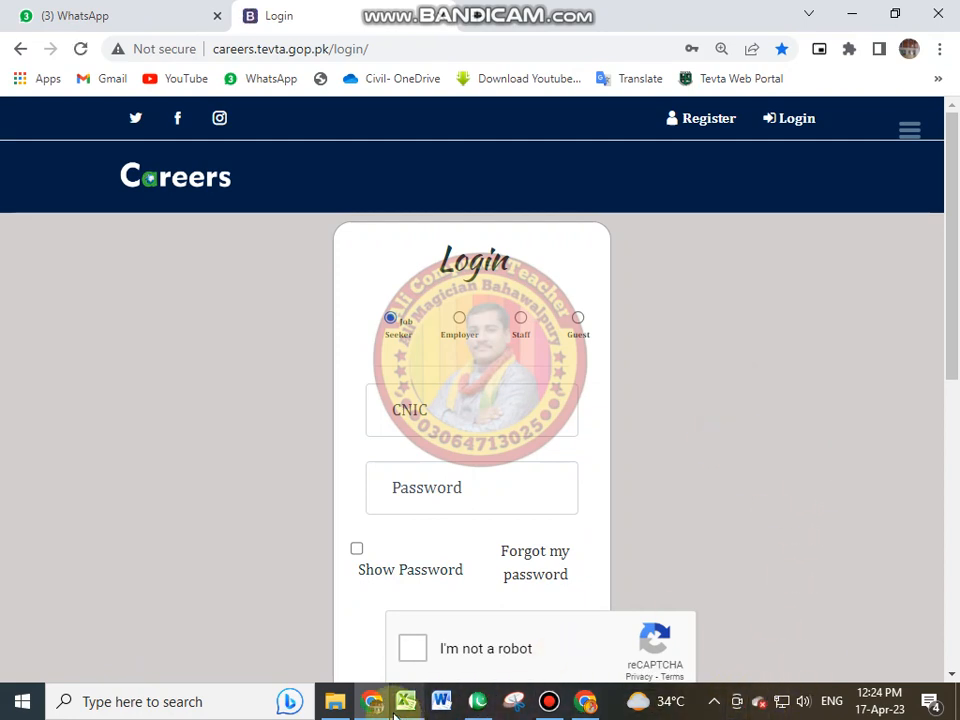
Switch to the 2k-2020-2023 workbook in Excel and copy the student's CNIC number from cell J17.
left_click(405, 701)
left_click(545, 485)
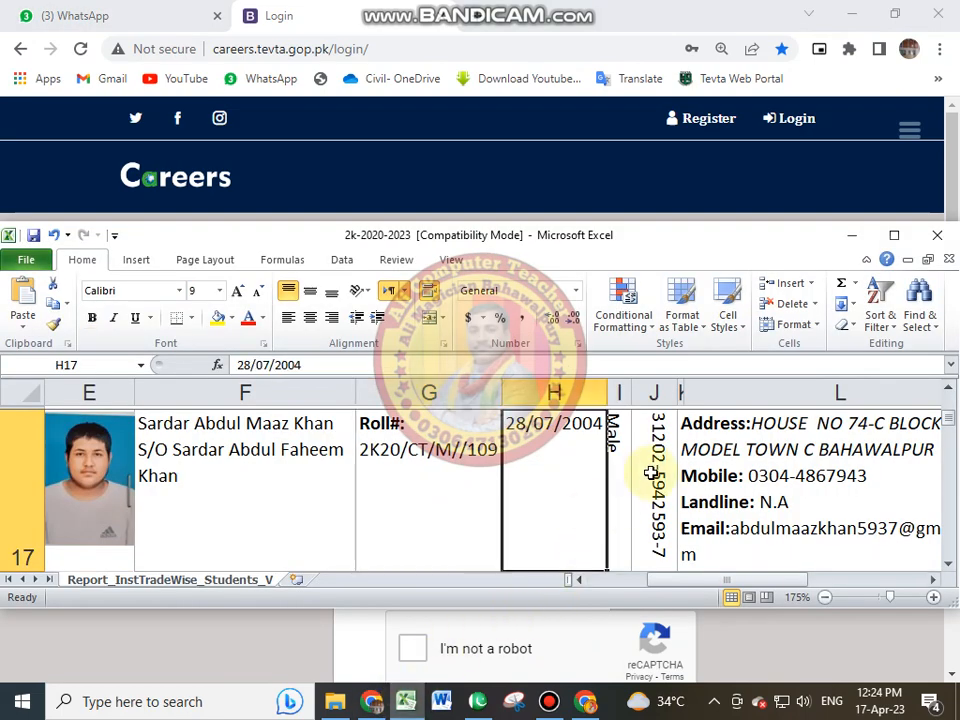
left_click(652, 470)
right_click(650, 466)
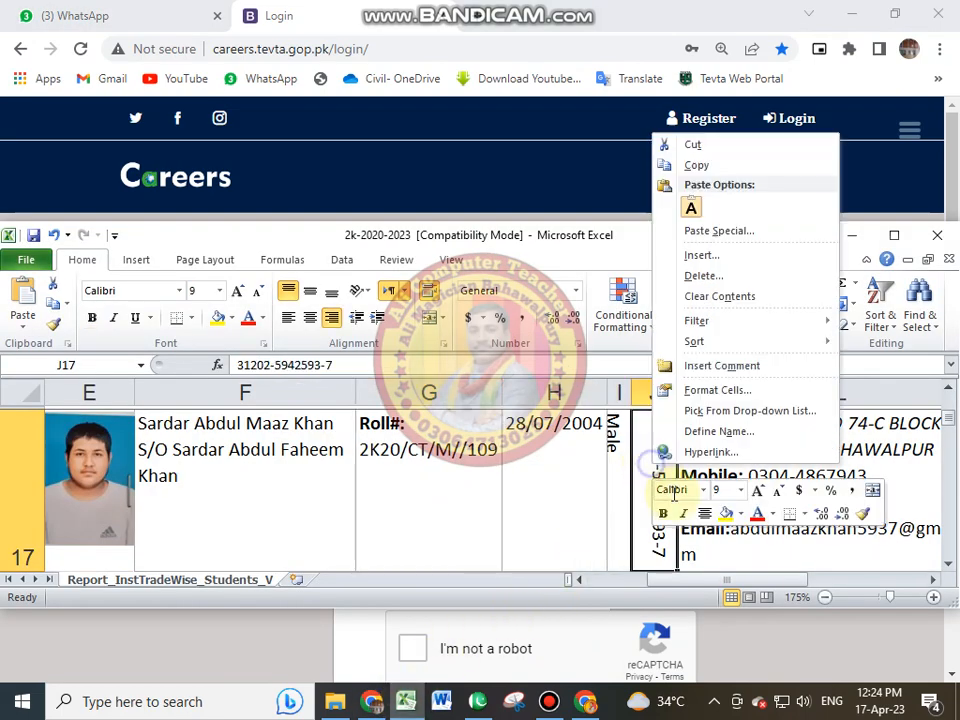
left_click(692, 166)
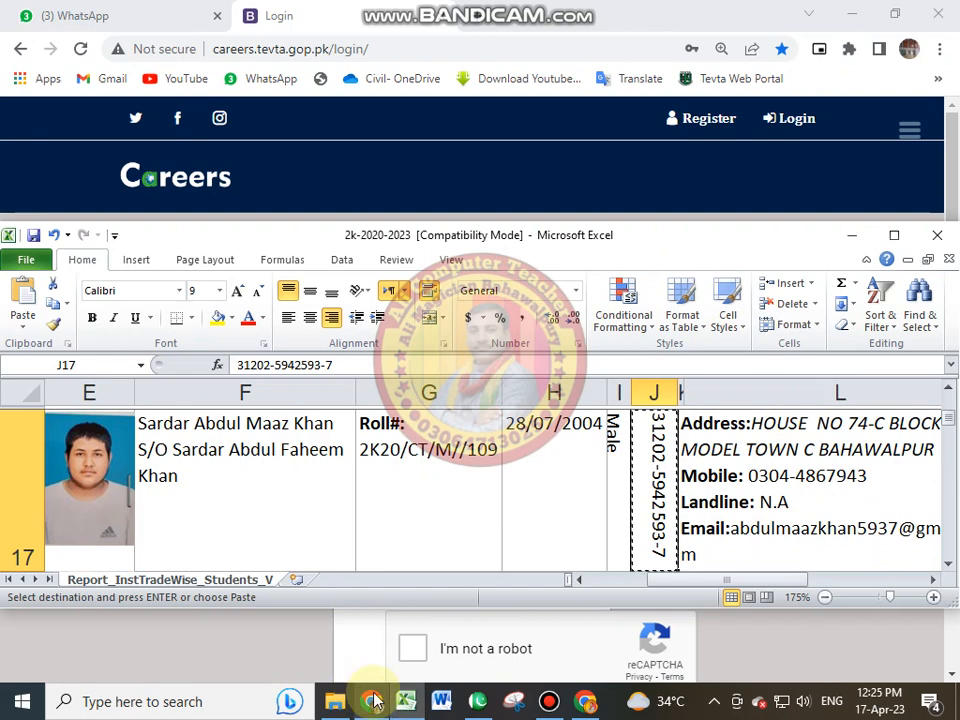
Switch back to Chrome and paste the copied number into the CNIC field of the job seeker login form.
left_click(372, 701)
left_click(463, 413)
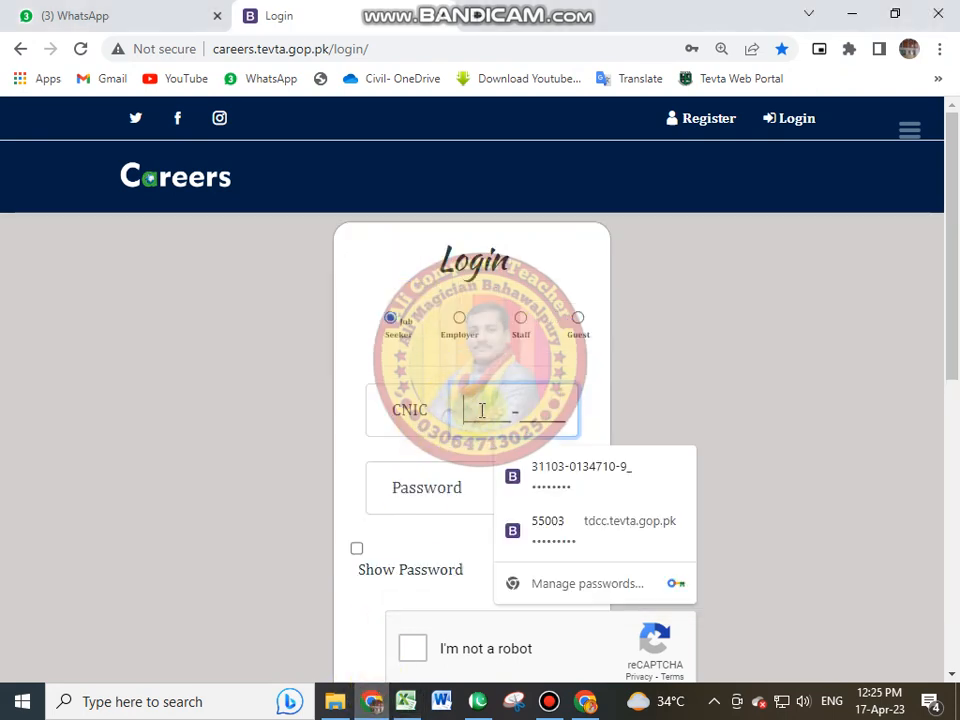
double_click(480, 410)
right_click(480, 410)
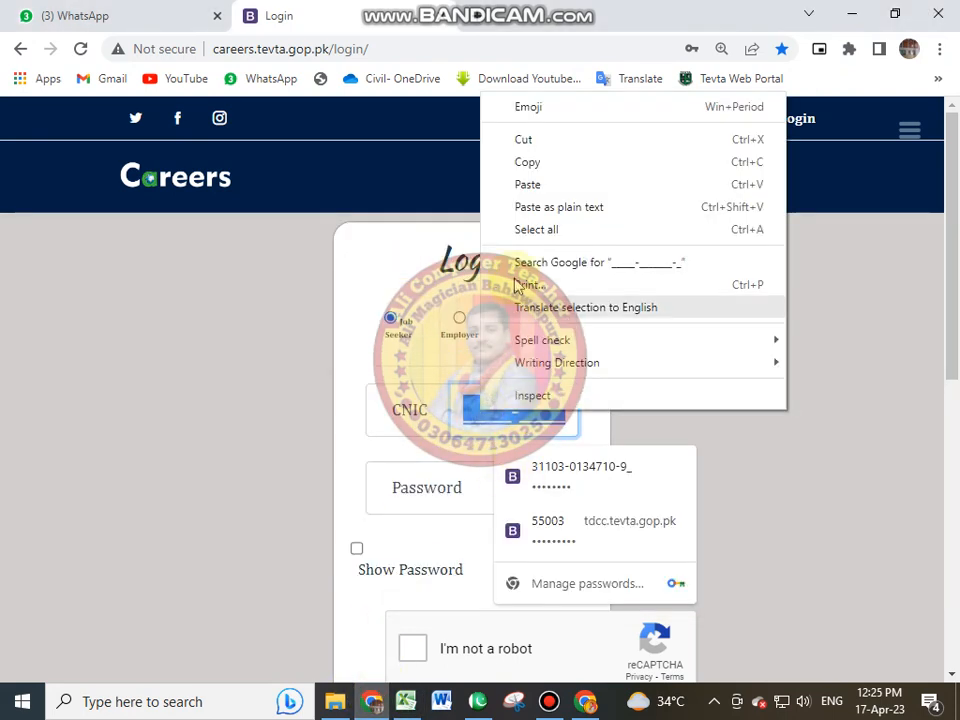
left_click(551, 184)
Enter the account password, complete the "I'm not a robot" check and log in to the job seeker account.
left_click(540, 489)
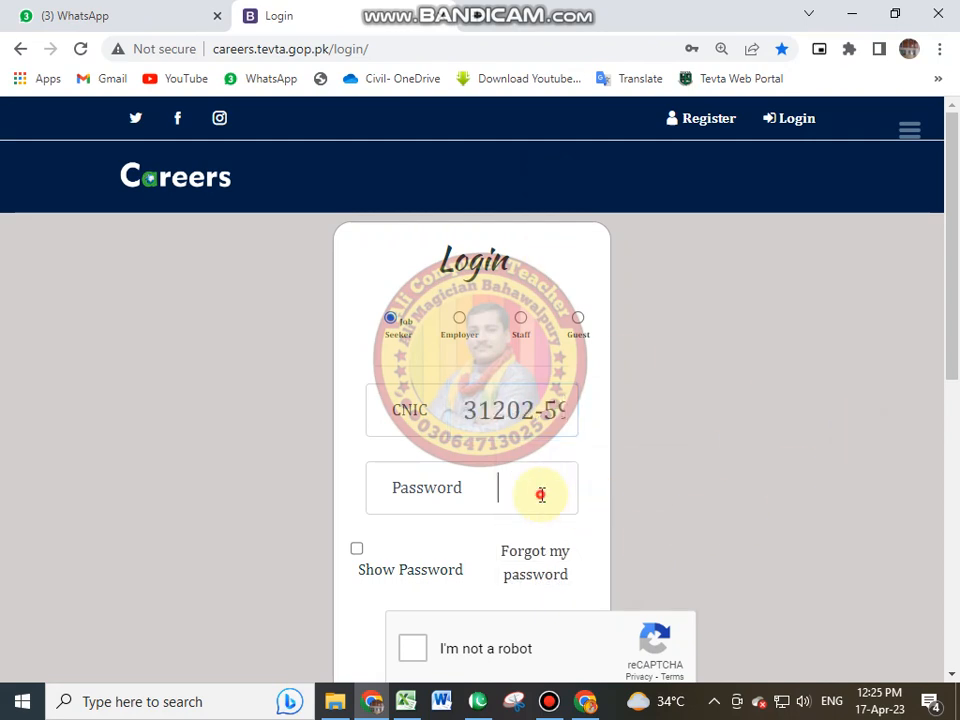
left_click(557, 559)
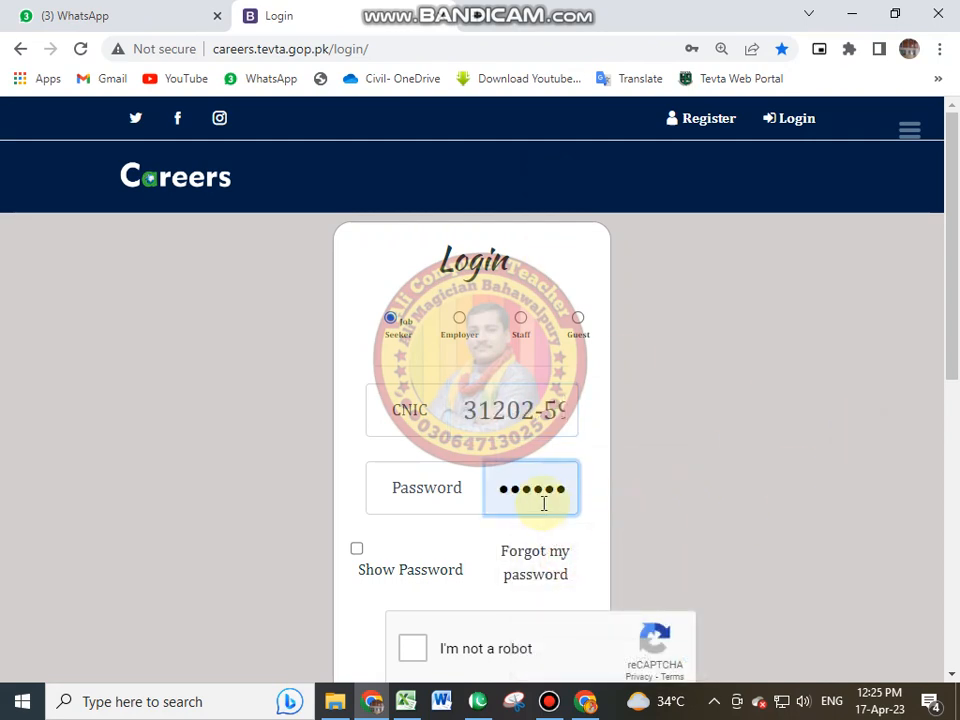
scroll(418, 600, "down", 1)
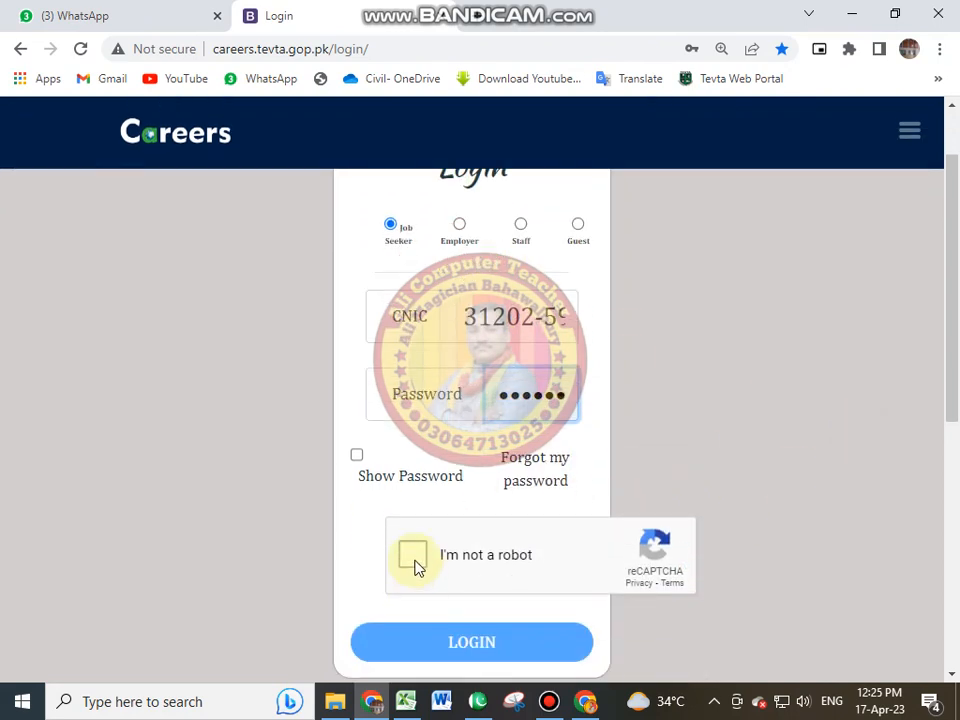
left_click(416, 564)
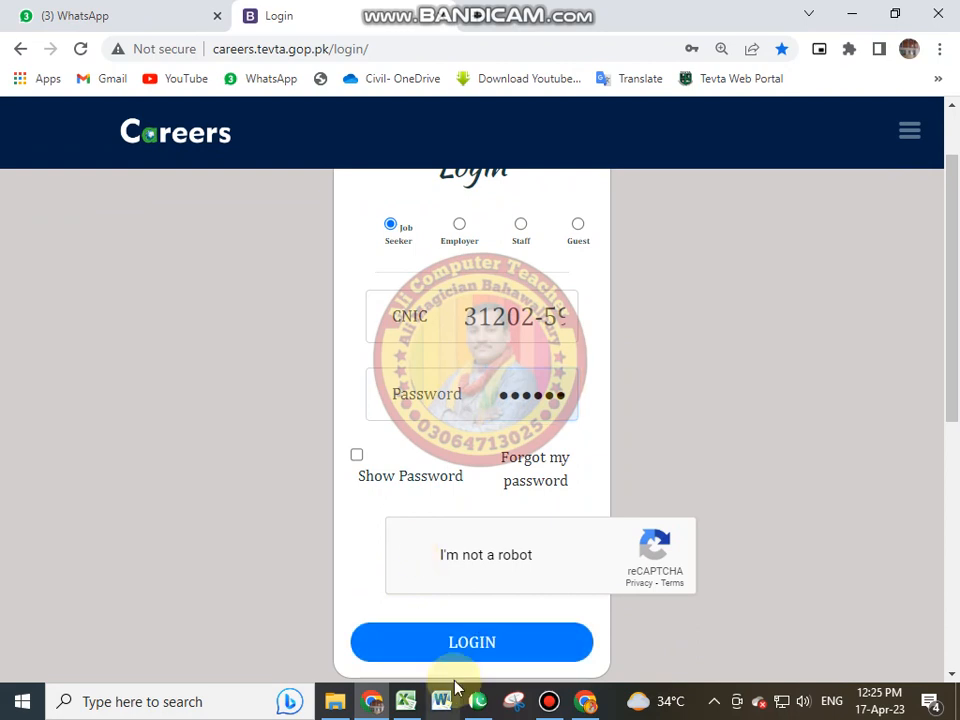
left_click(472, 645)
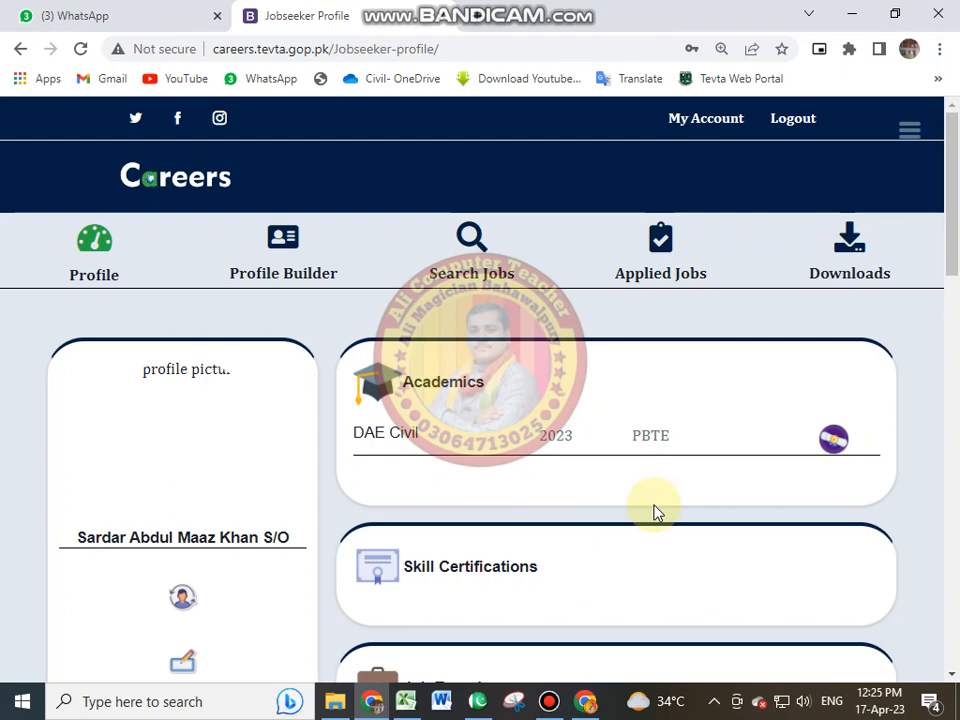
Upload the student's photo from the Videos folder as the profile picture.
scroll(168, 445, "down", 1)
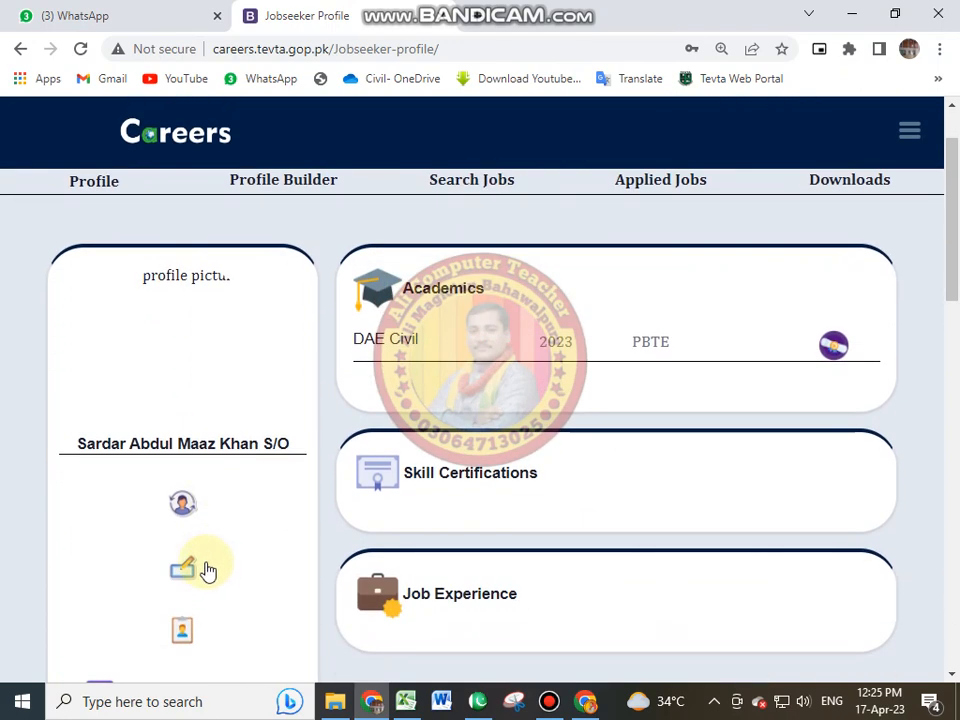
left_click(181, 510)
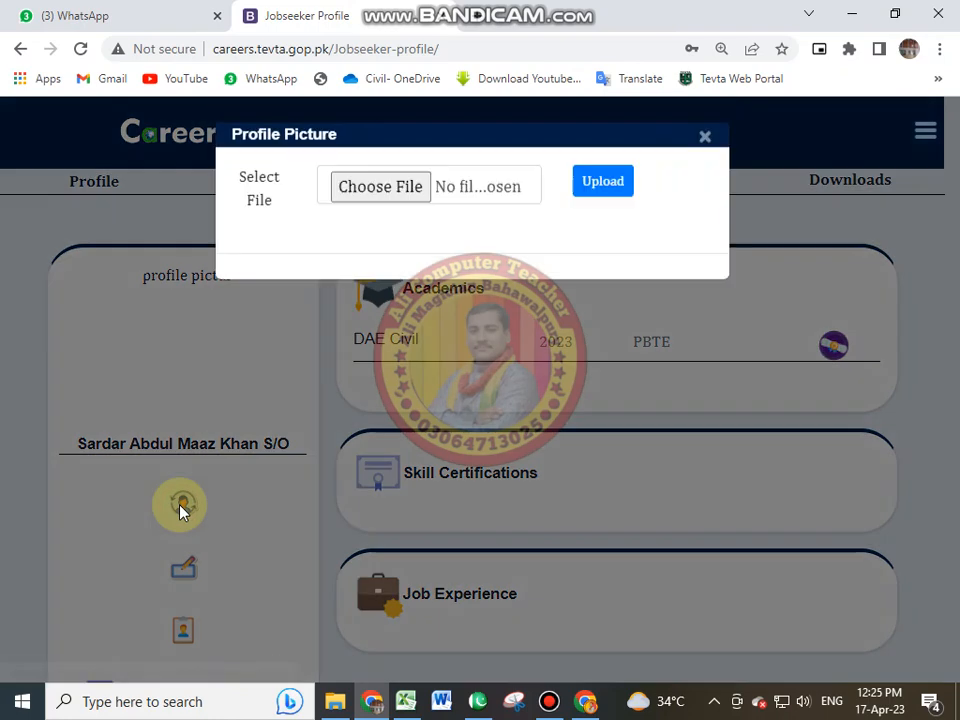
left_click(377, 195)
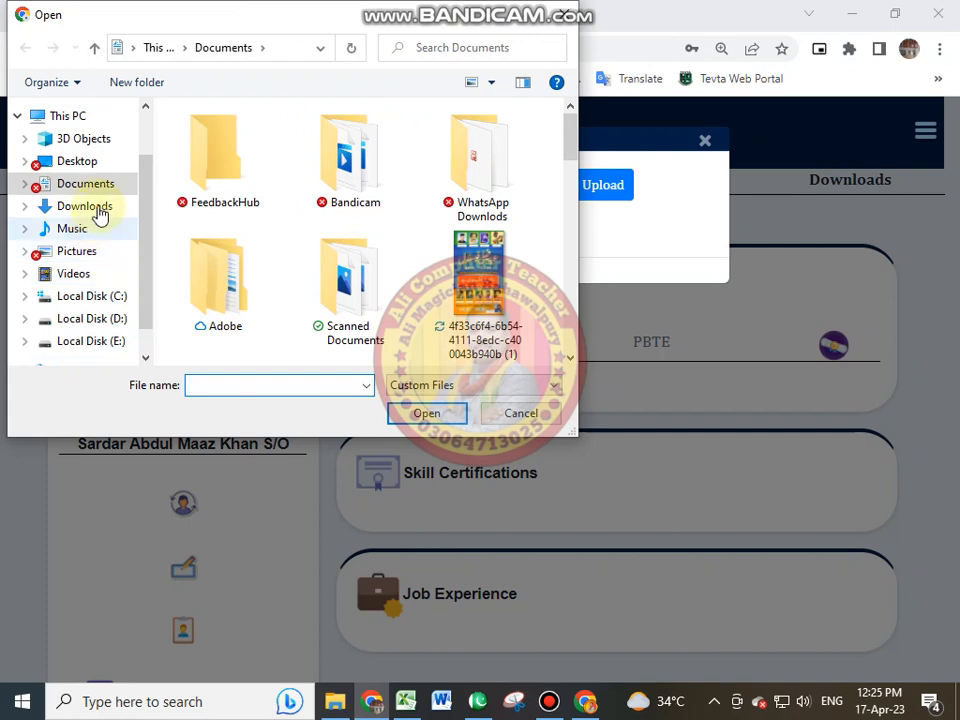
left_click(76, 274)
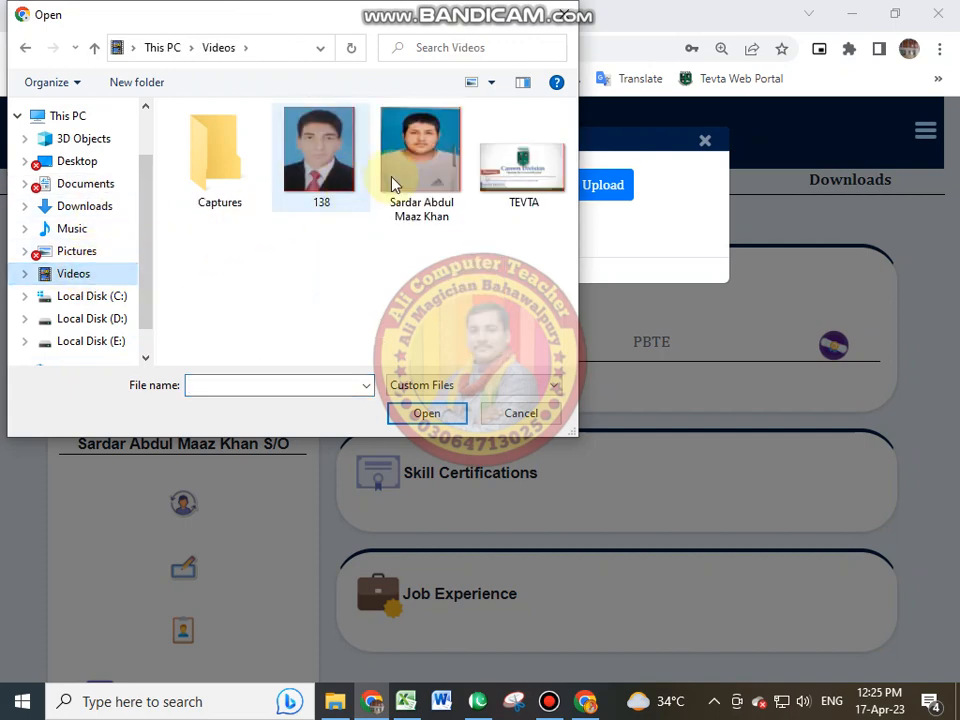
left_click(421, 186)
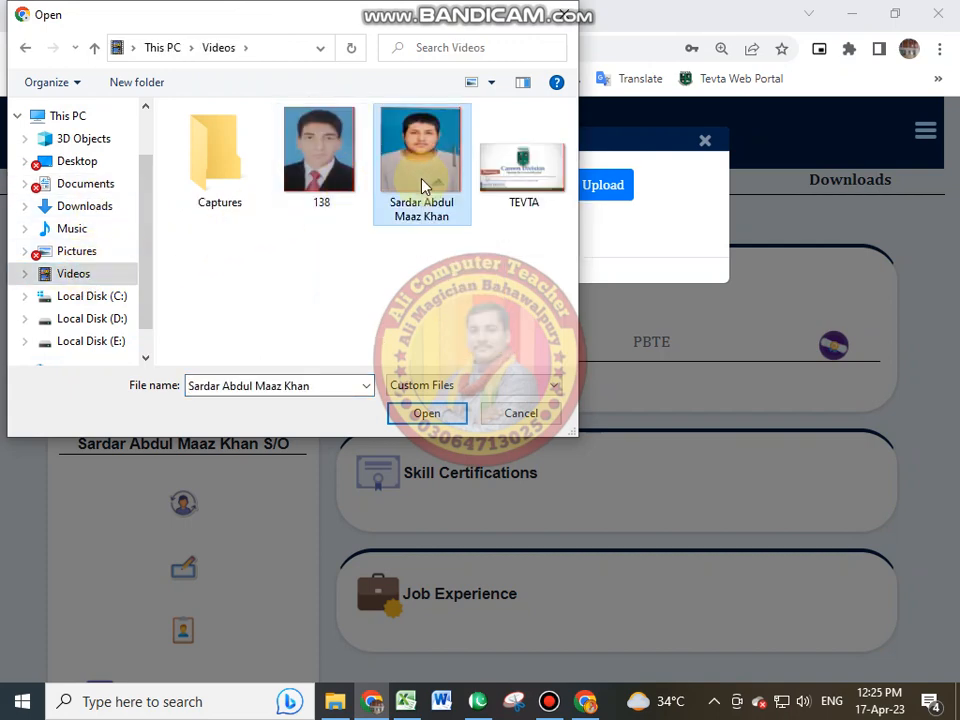
left_click(425, 413)
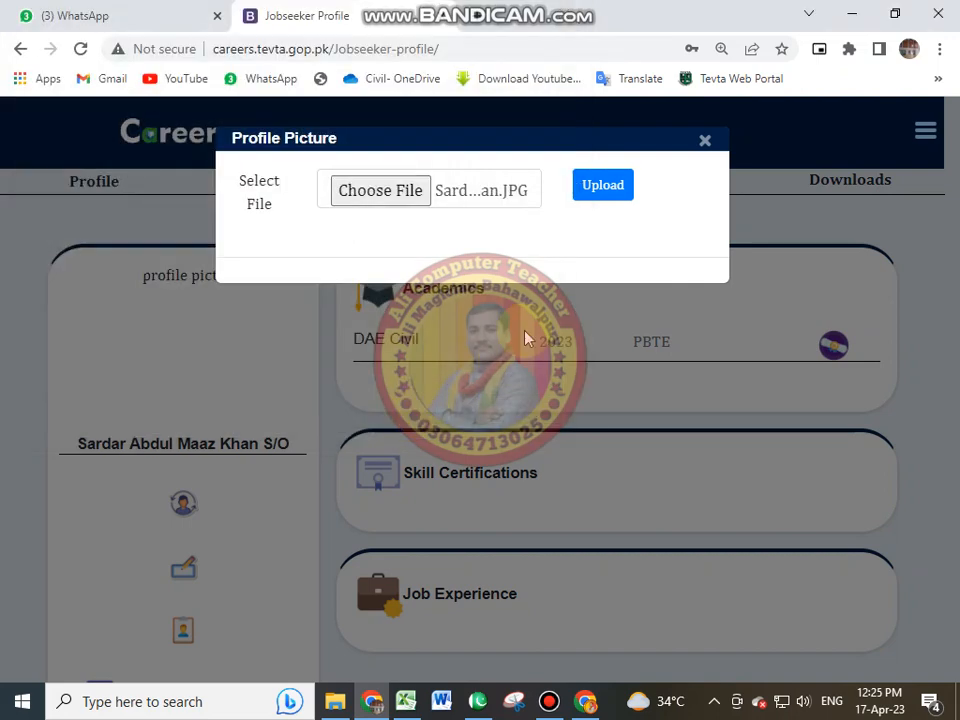
left_click(618, 197)
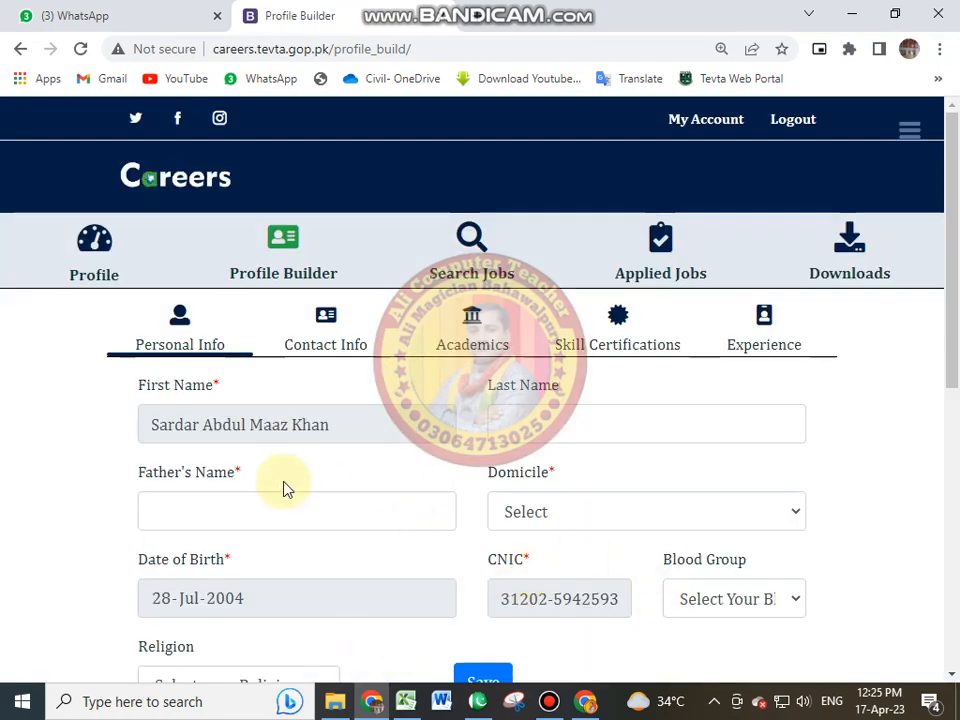
Copy the father's name from cell F17 of the Excel workbook and paste it into the Father's Name field in Profile Builder.
left_click(674, 431)
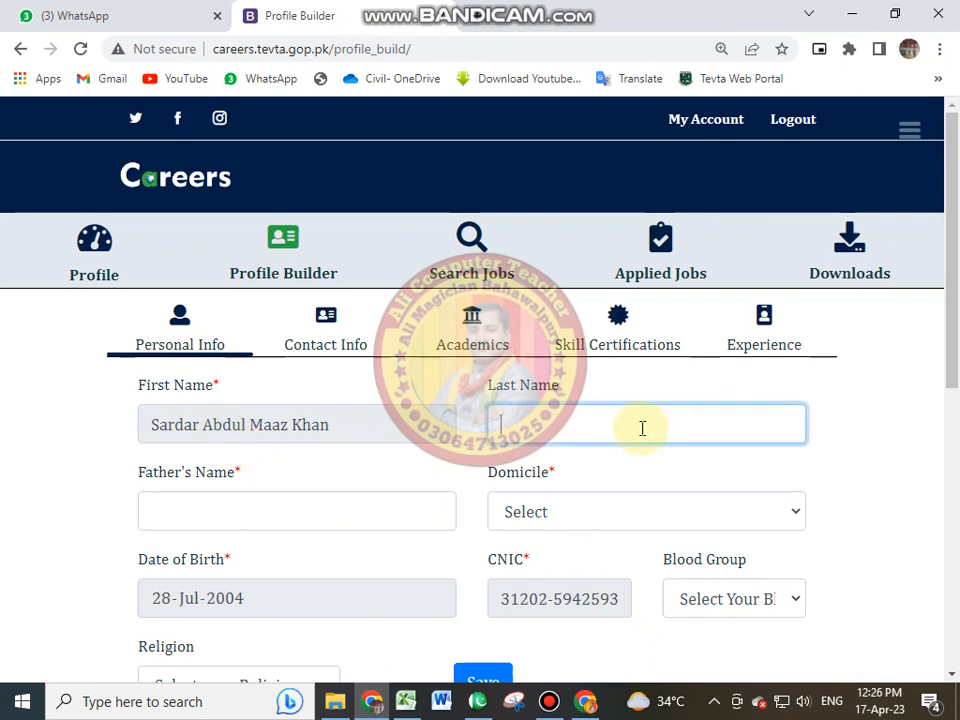
left_click(257, 512)
left_click(405, 701)
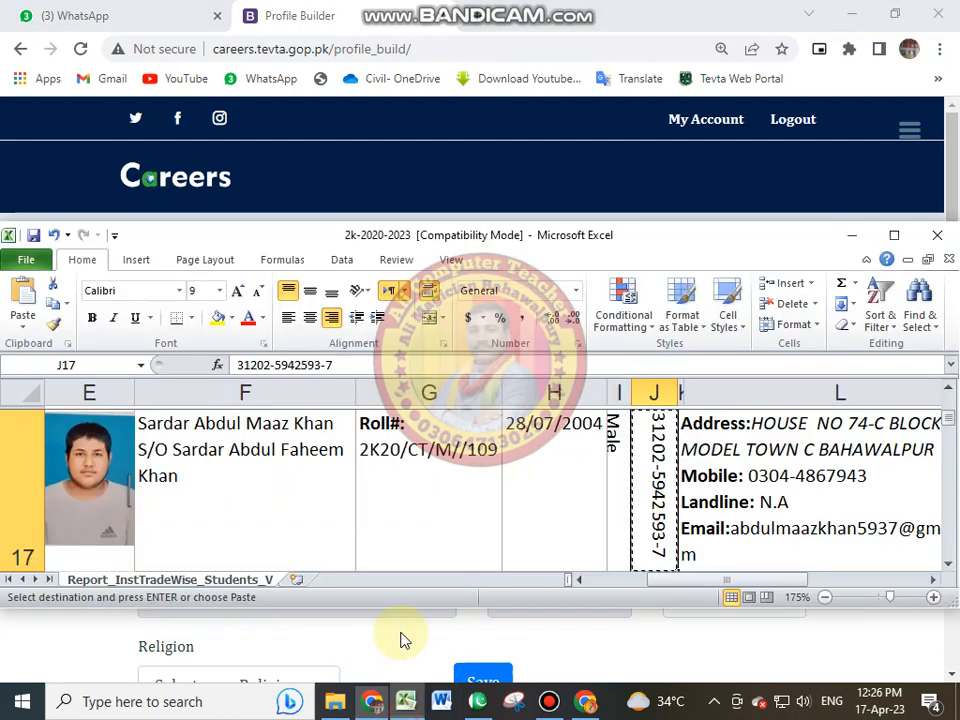
double_click(246, 475)
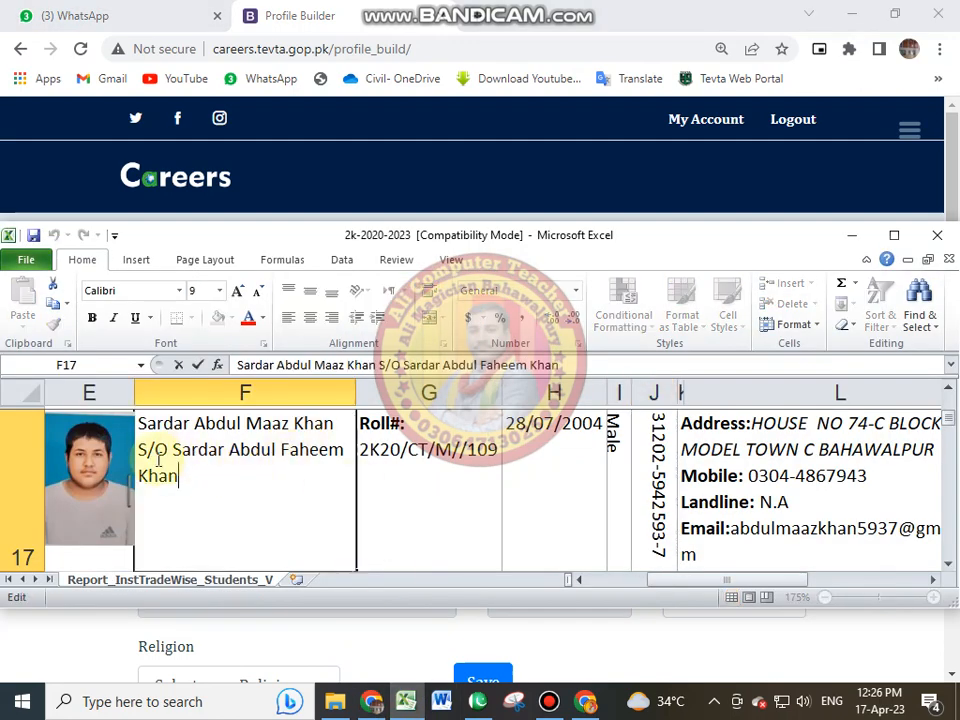
left_click_drag(175, 447, 236, 497)
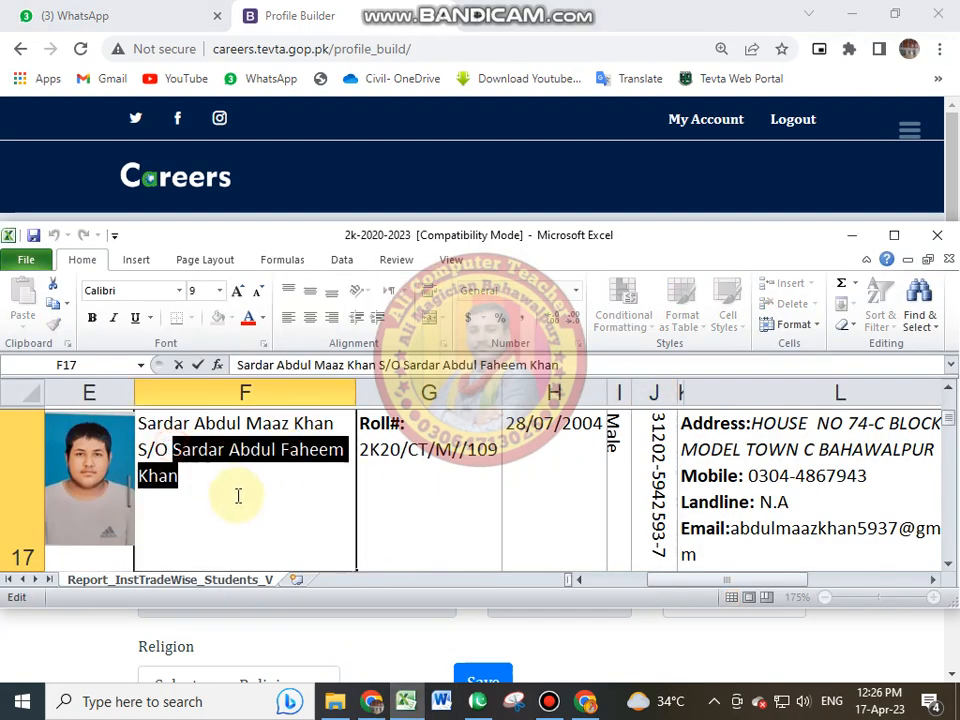
right_click(152, 480)
left_click(195, 516)
left_click(370, 701)
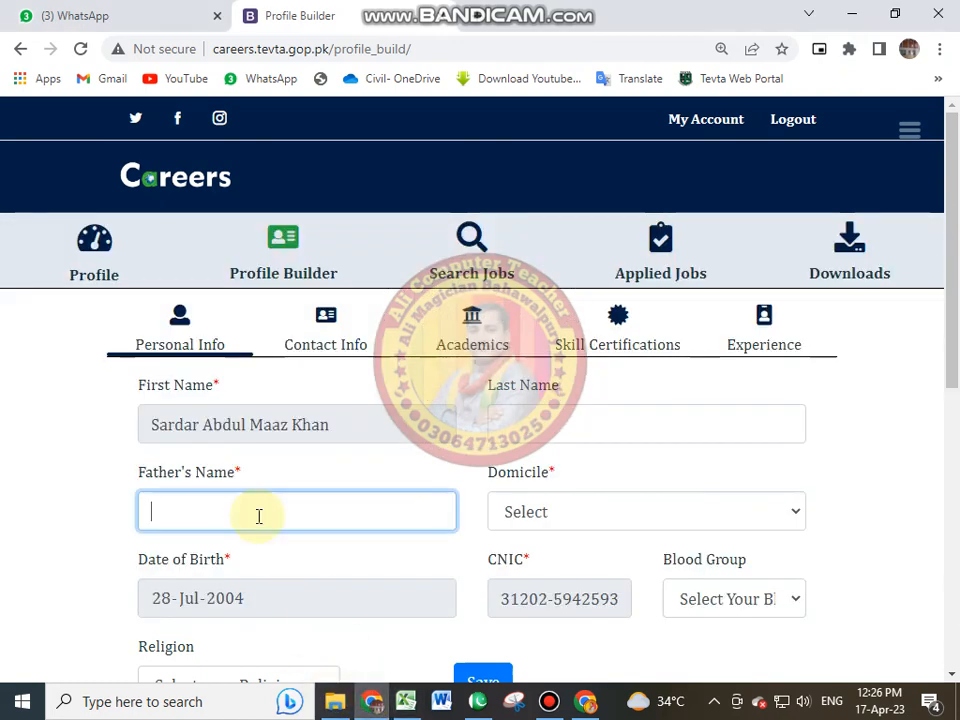
right_click(256, 517)
left_click(305, 375)
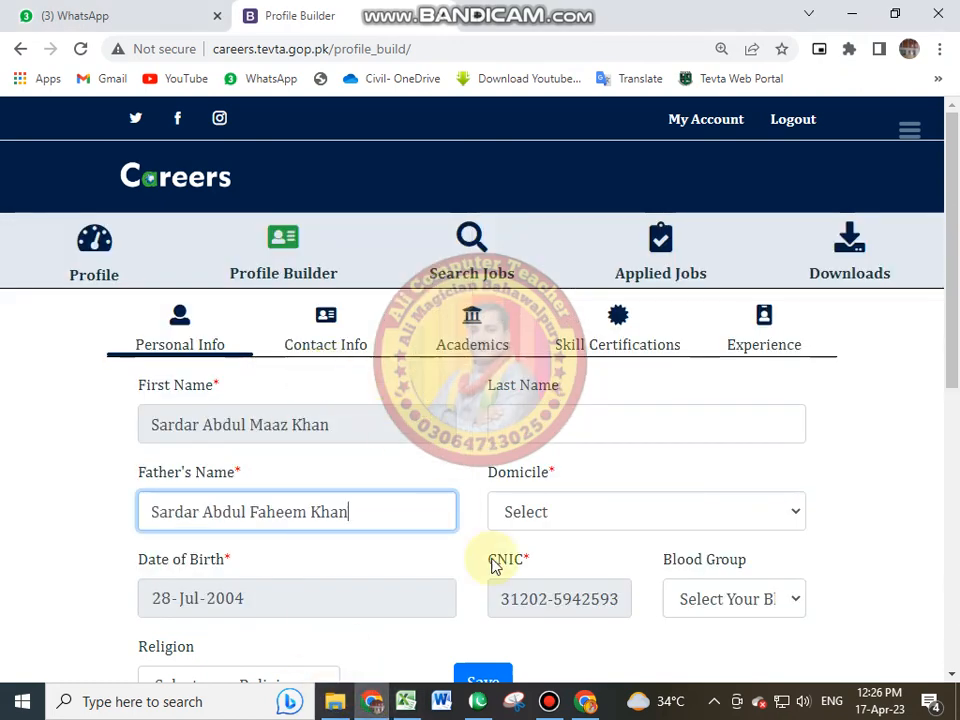
Set the domicile to Bhawalpur, blood group to B+ and religion to Muslim, and save the personal info.
left_click(597, 518)
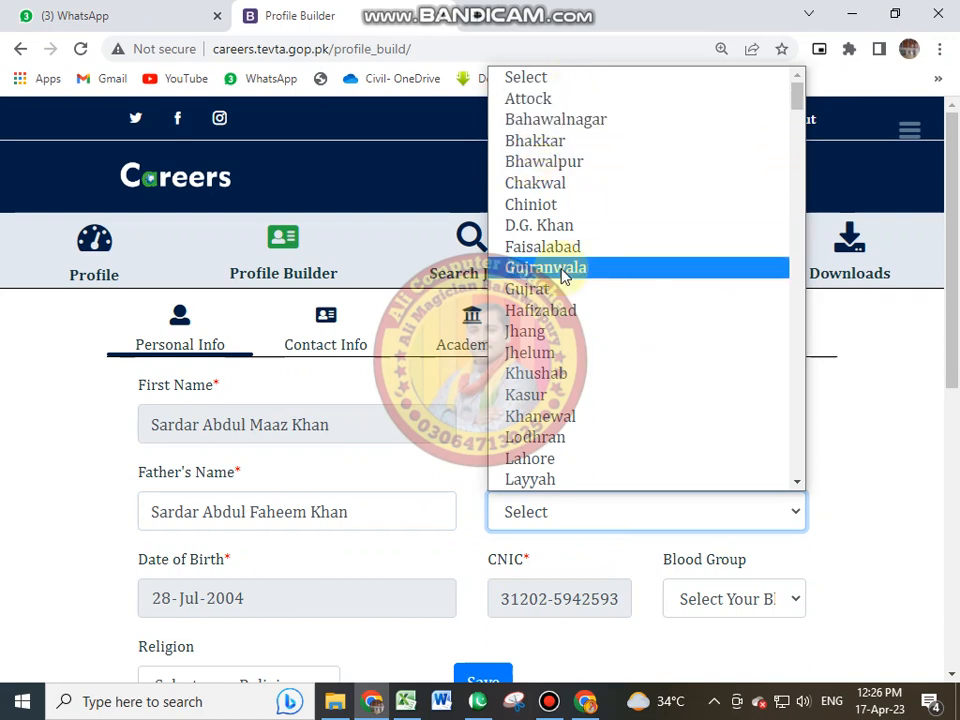
left_click(547, 168)
scroll(265, 630, "down", 1)
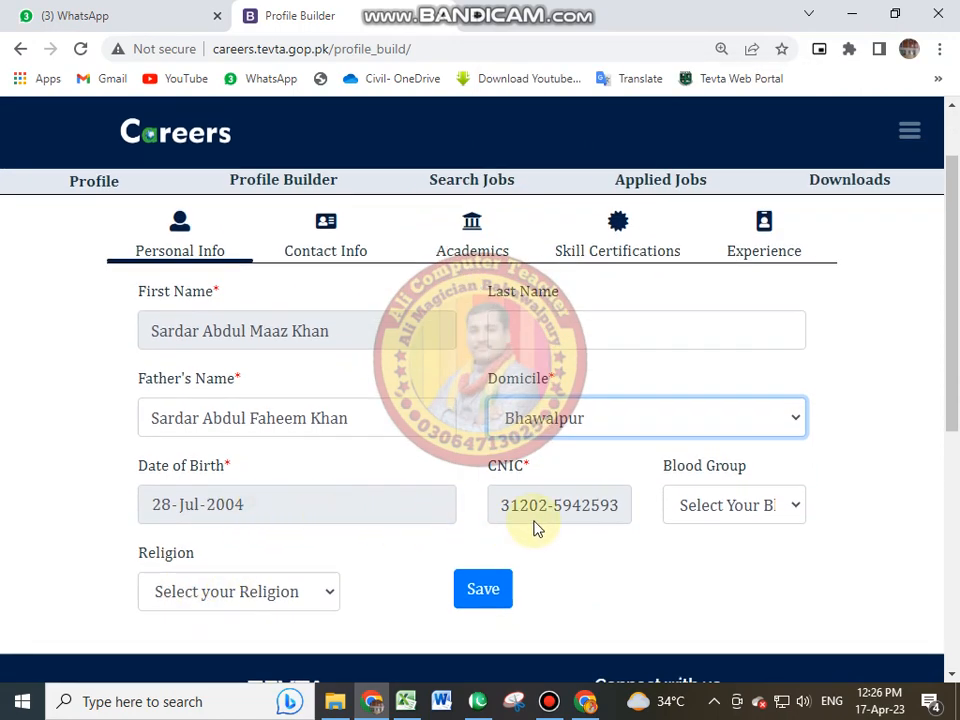
left_click(724, 516)
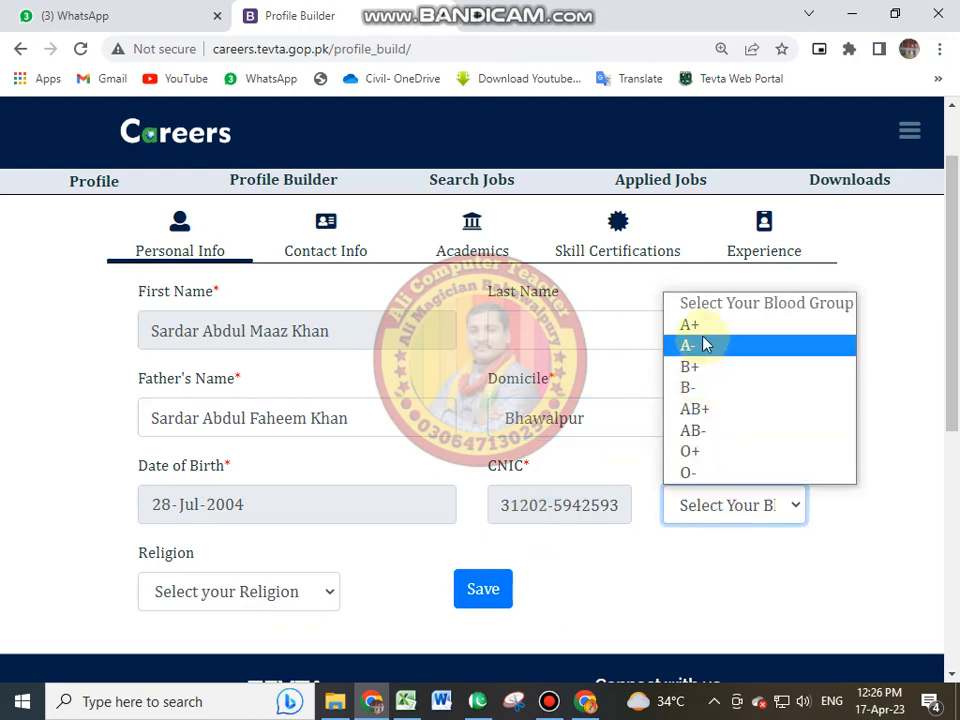
left_click(713, 368)
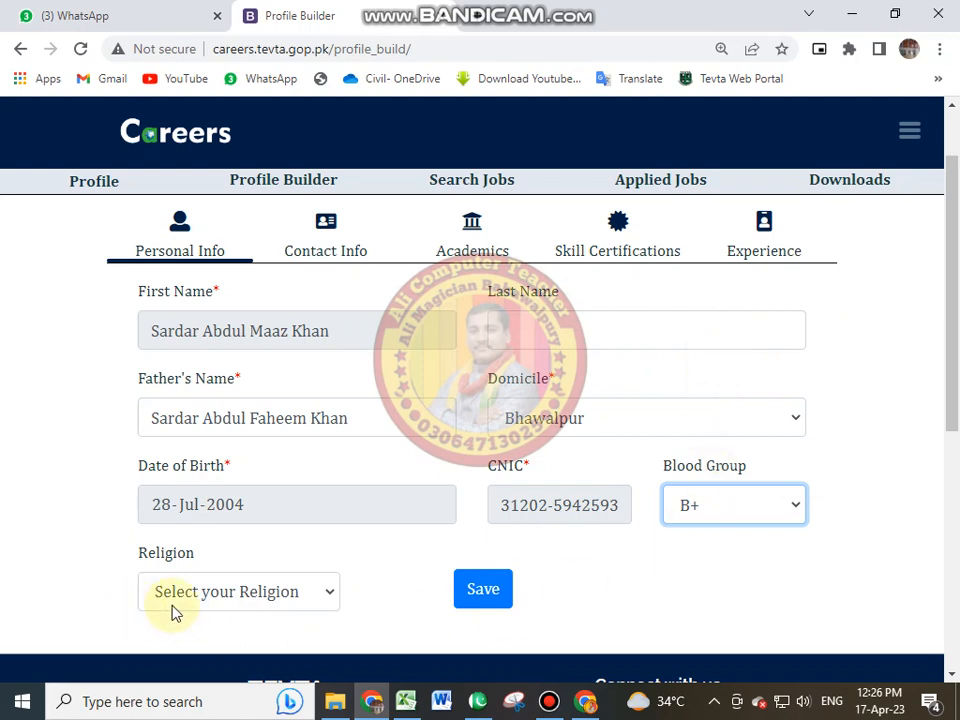
left_click(248, 607)
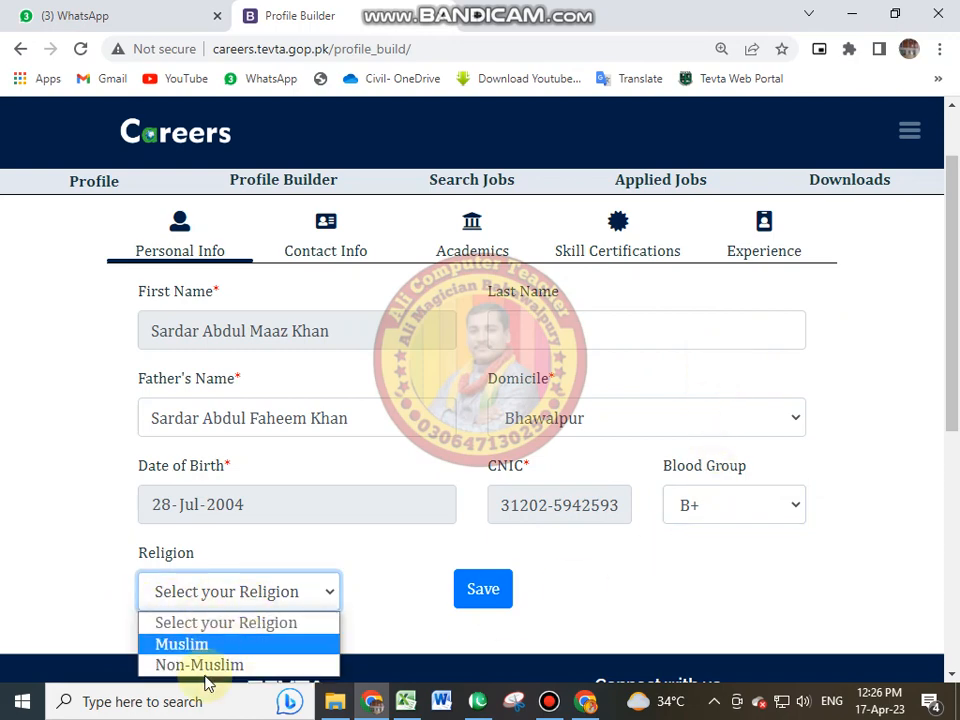
left_click(181, 644)
left_click(467, 596)
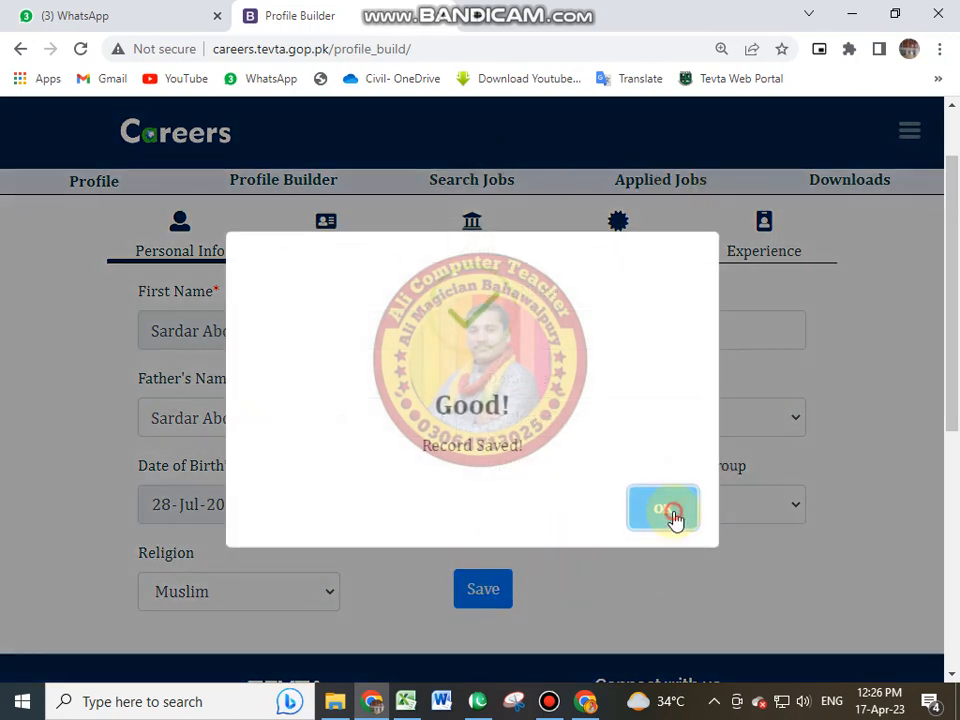
left_click(671, 513)
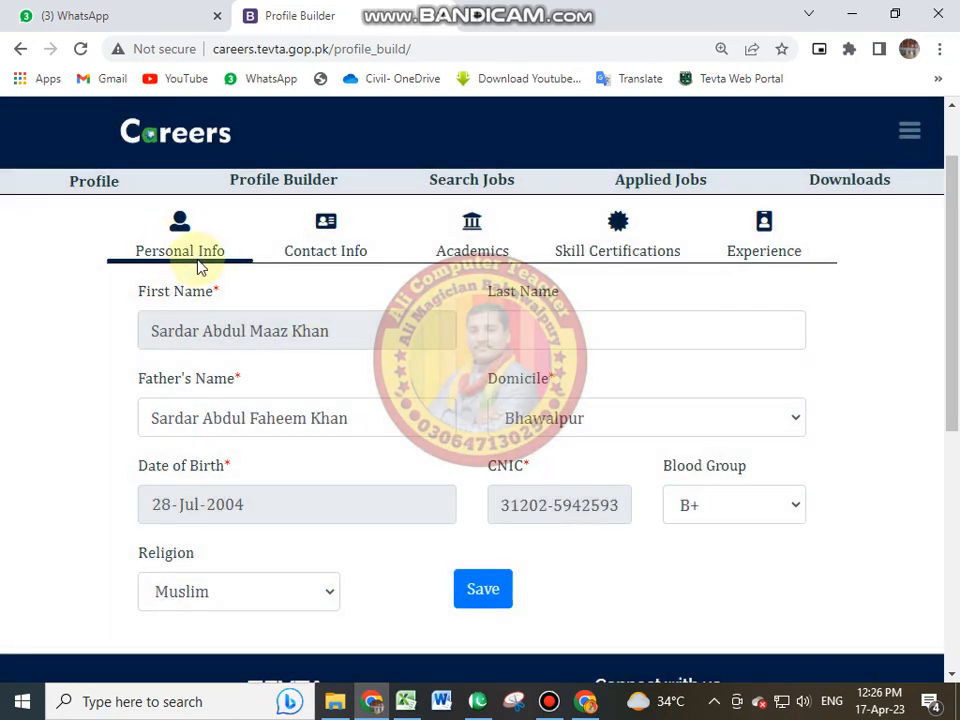
Open the contact info section and set the current district to Bhawalpur.
left_click(326, 228)
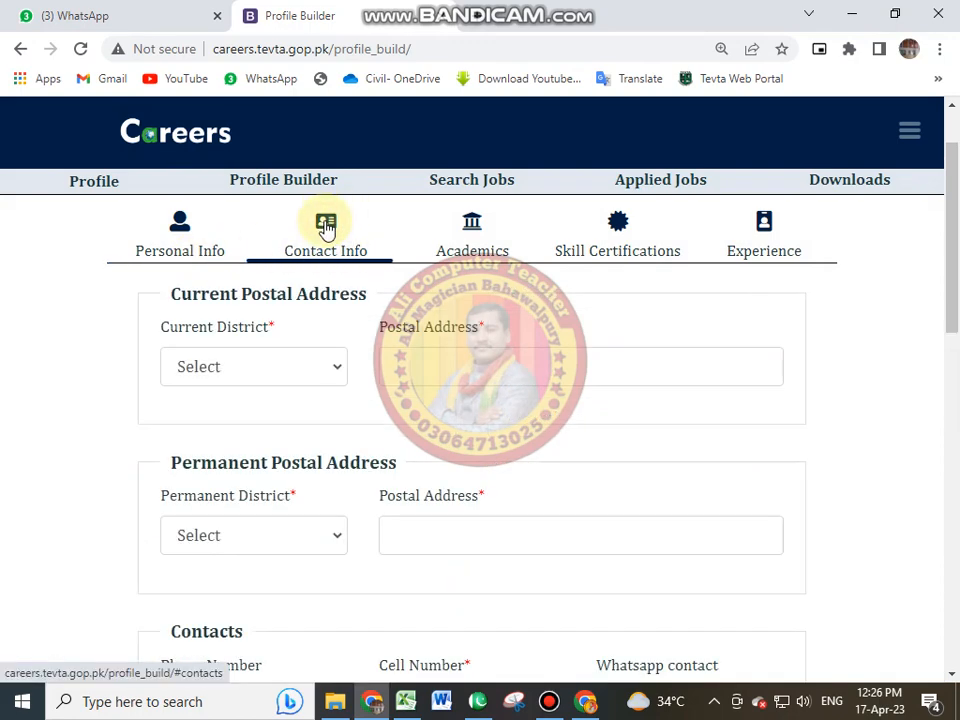
left_click(284, 370)
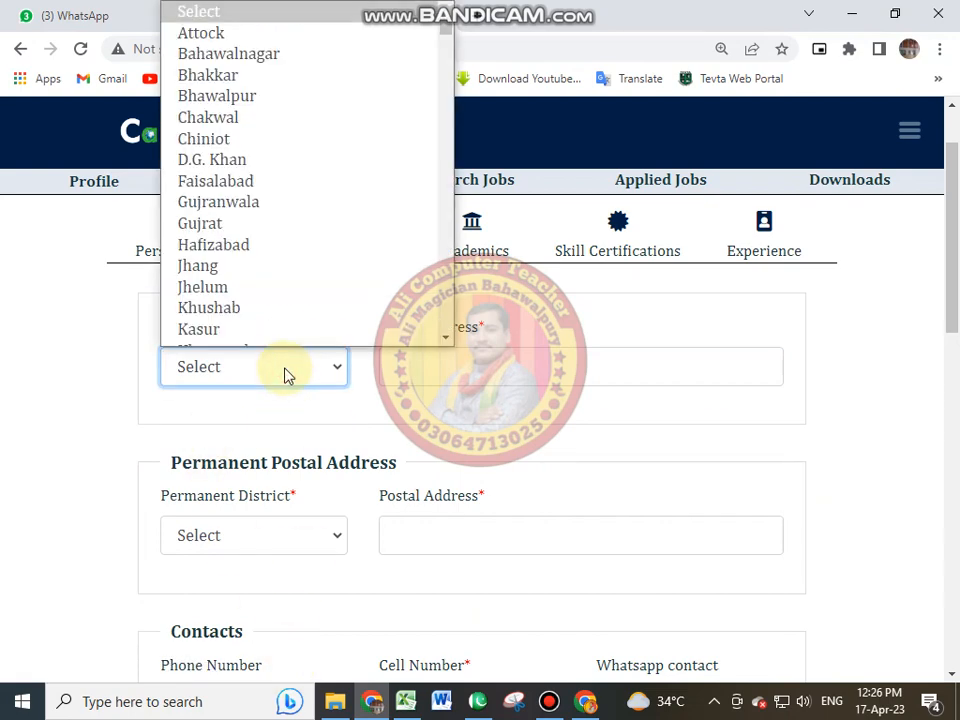
left_click(246, 89)
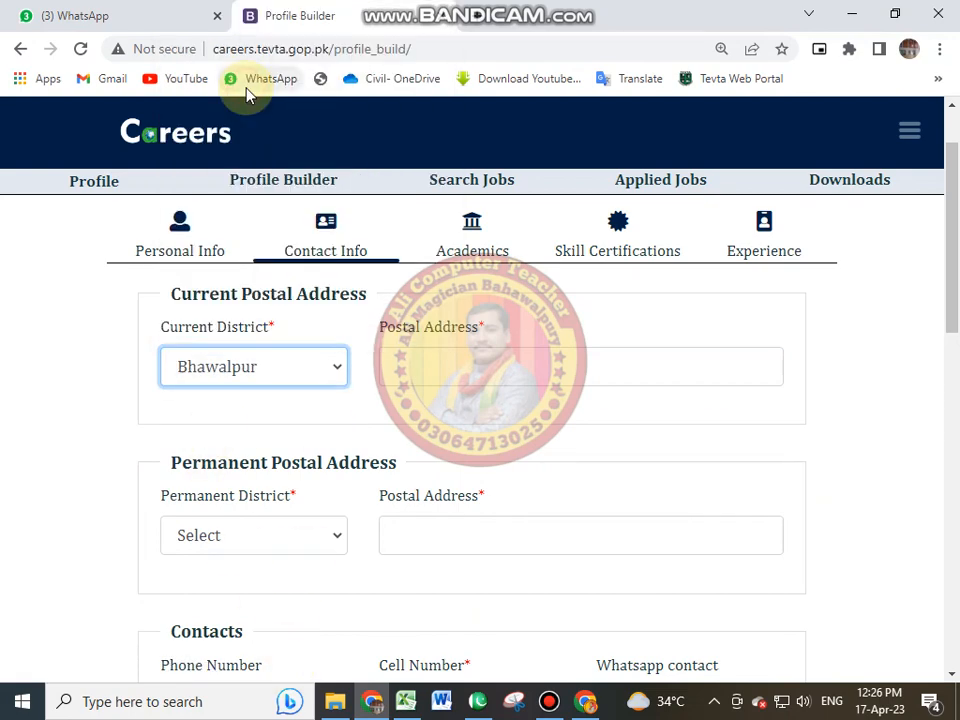
Copy the student's postal address from cell K17 of the Excel workbook and paste it into the current Postal Address field in Profile Builder.
left_click(500, 375)
key("alt+Tab")
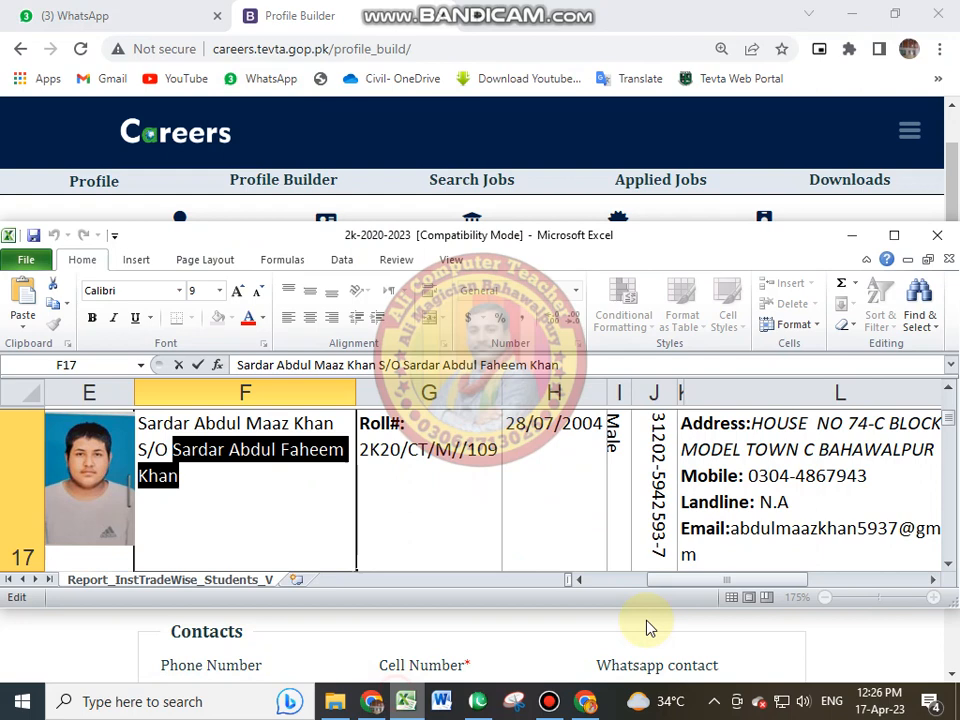
left_click(760, 448)
double_click(763, 425)
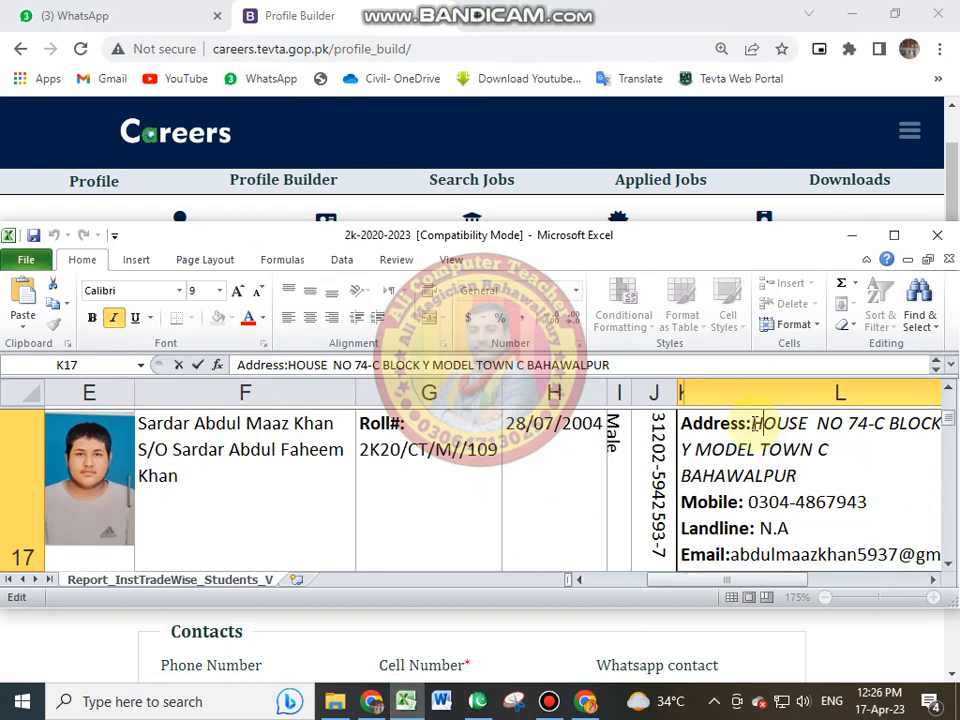
left_click_drag(755, 424, 850, 470)
right_click(784, 476)
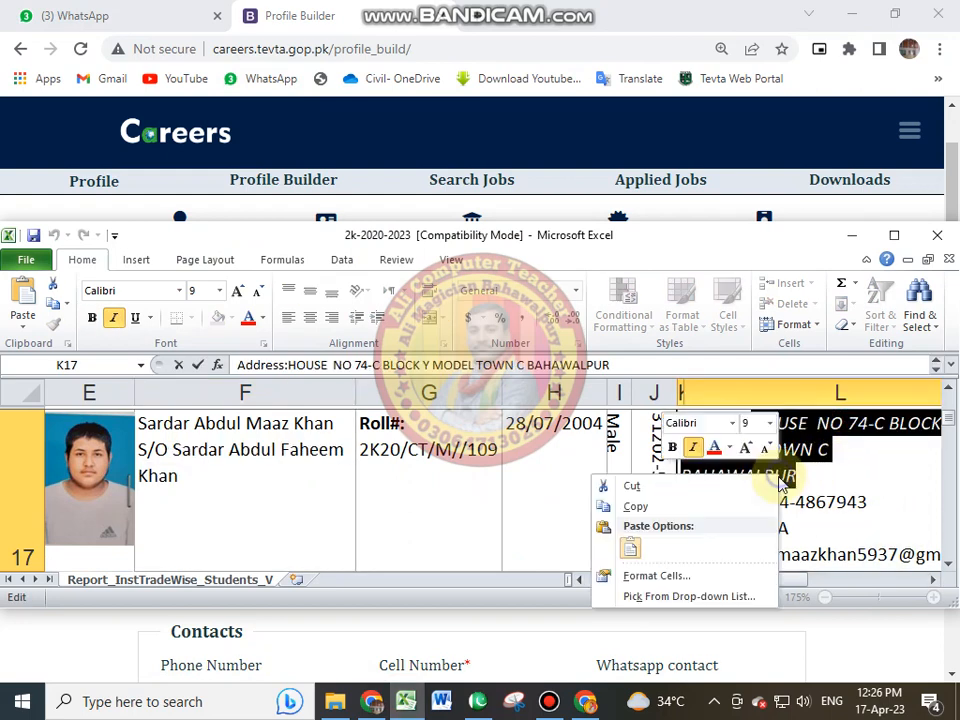
left_click(673, 502)
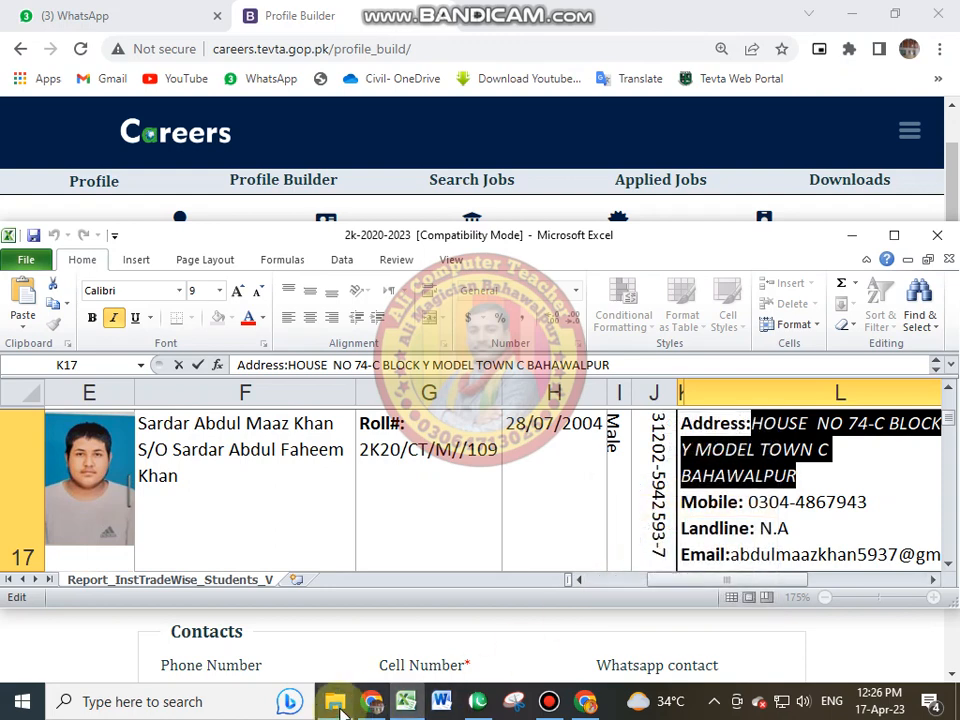
left_click(372, 701)
right_click(496, 364)
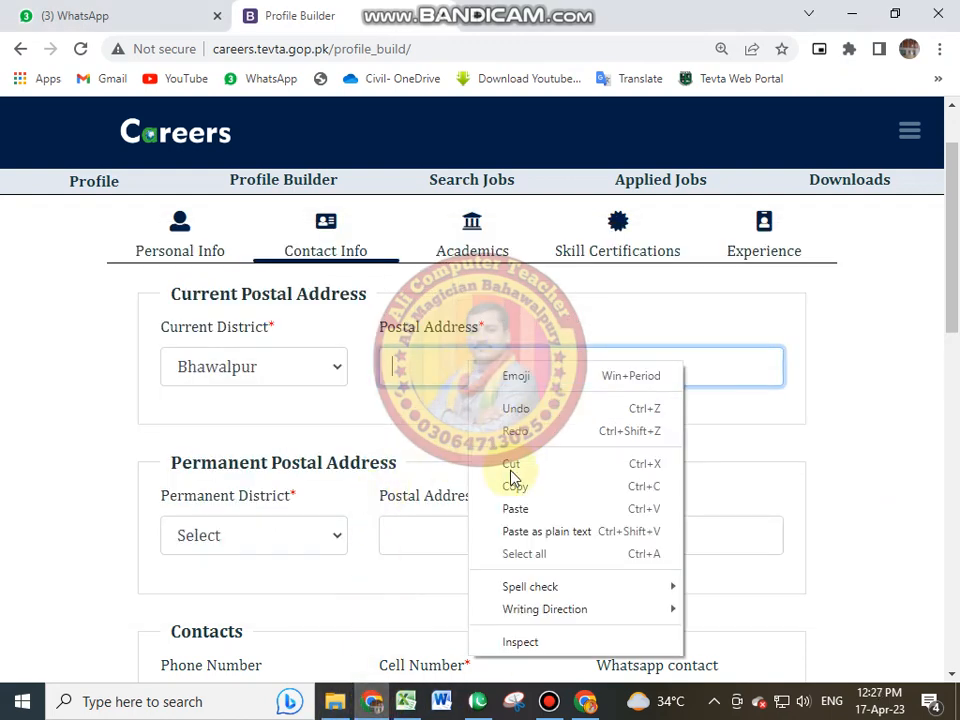
left_click(514, 506)
Paste the same address into the permanent Postal Address field and set the permanent district to Bhawalpur.
left_click(432, 540)
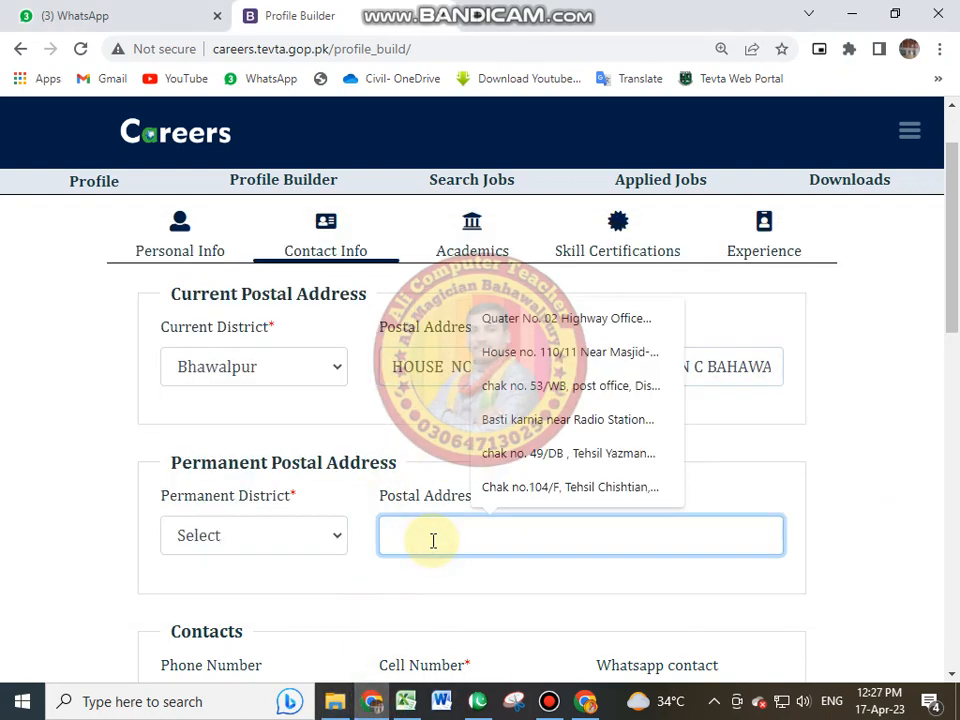
right_click(432, 540)
left_click(484, 394)
left_click(290, 533)
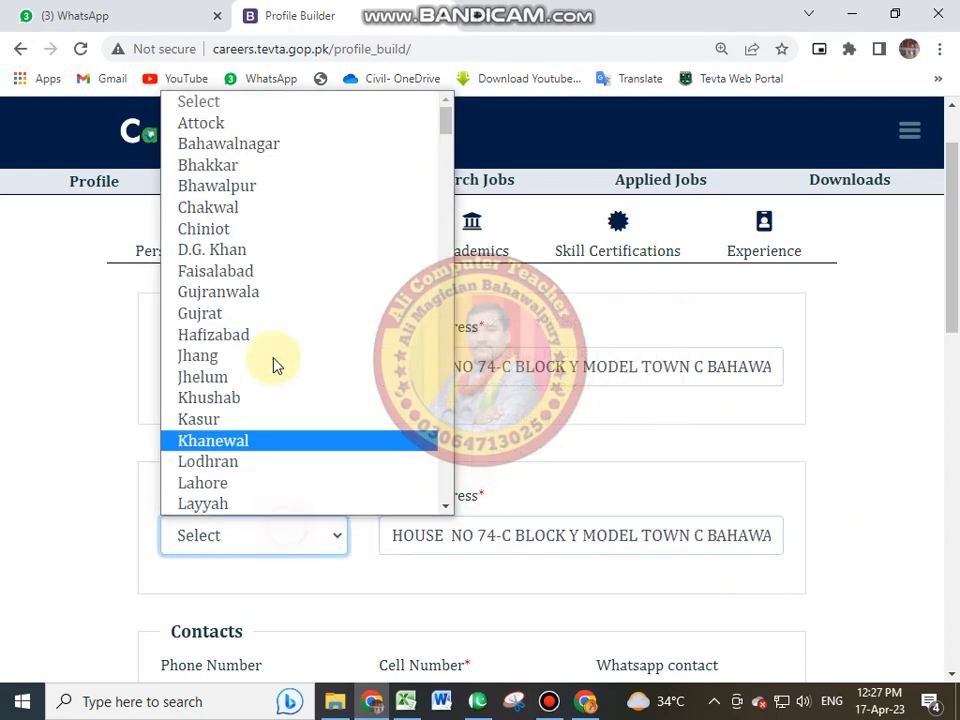
left_click(238, 186)
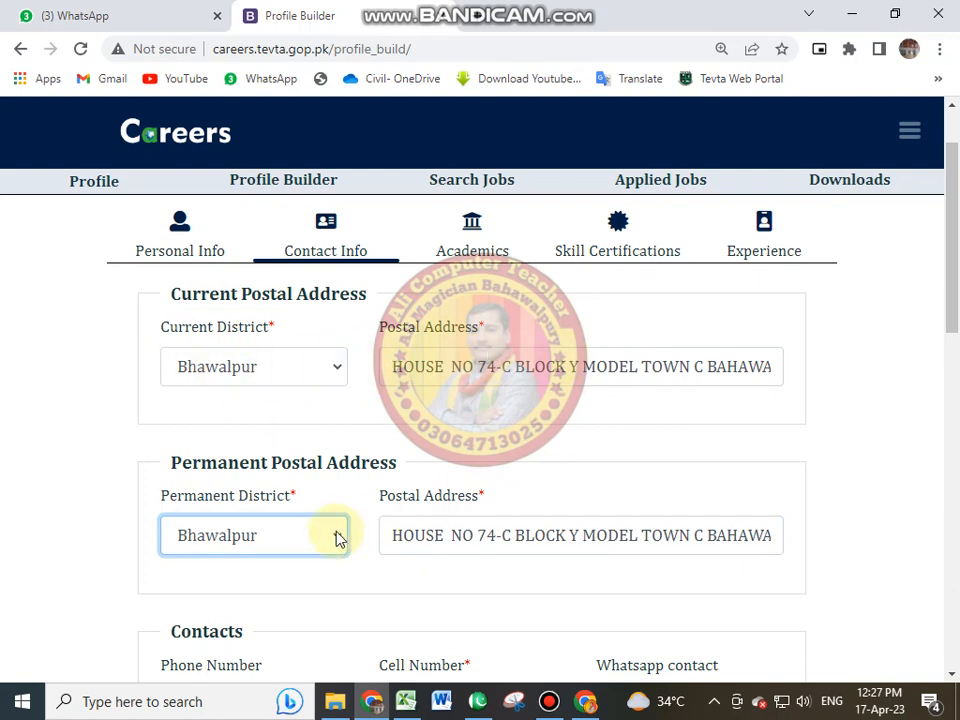
Copy the student's cell number into the Whatsapp contact Number field in the Contacts group.
scroll(338, 538, "down", 2)
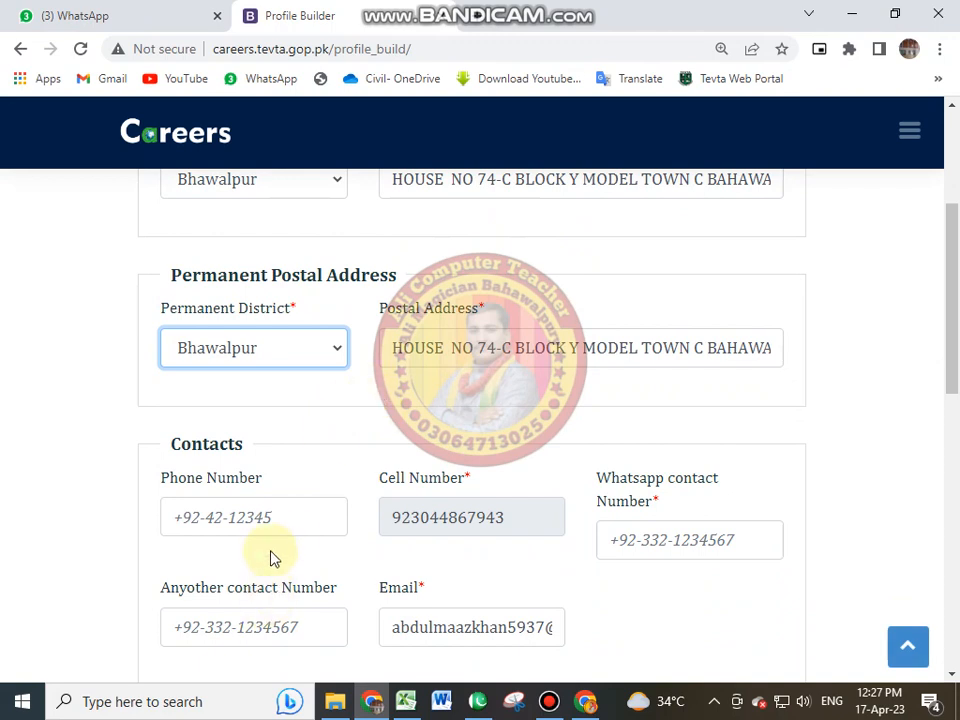
left_click(262, 519)
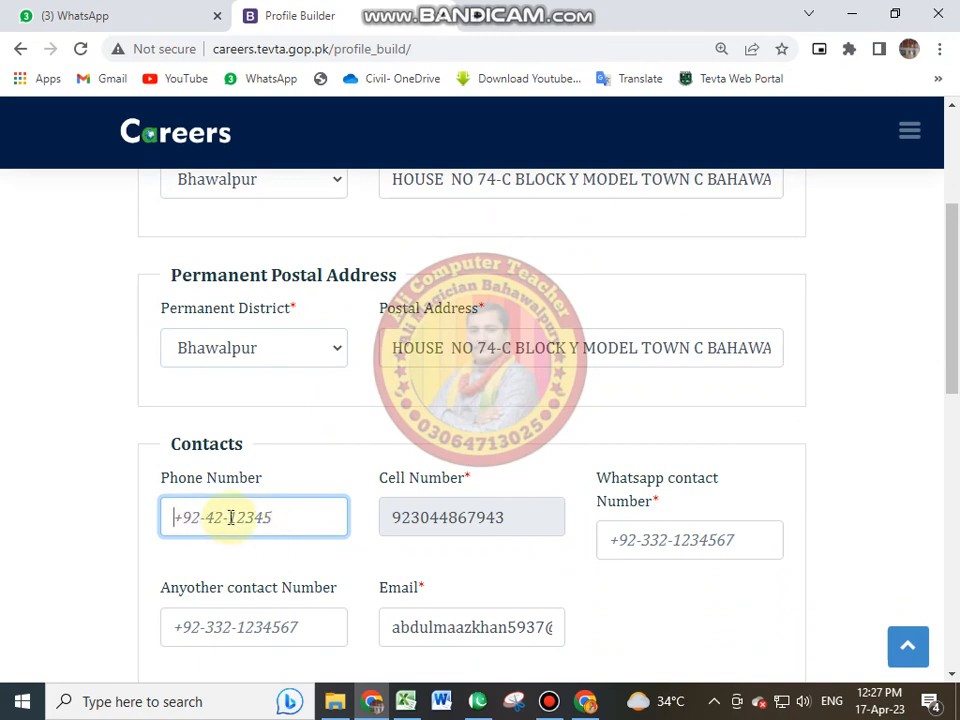
left_click(688, 546)
double_click(460, 525)
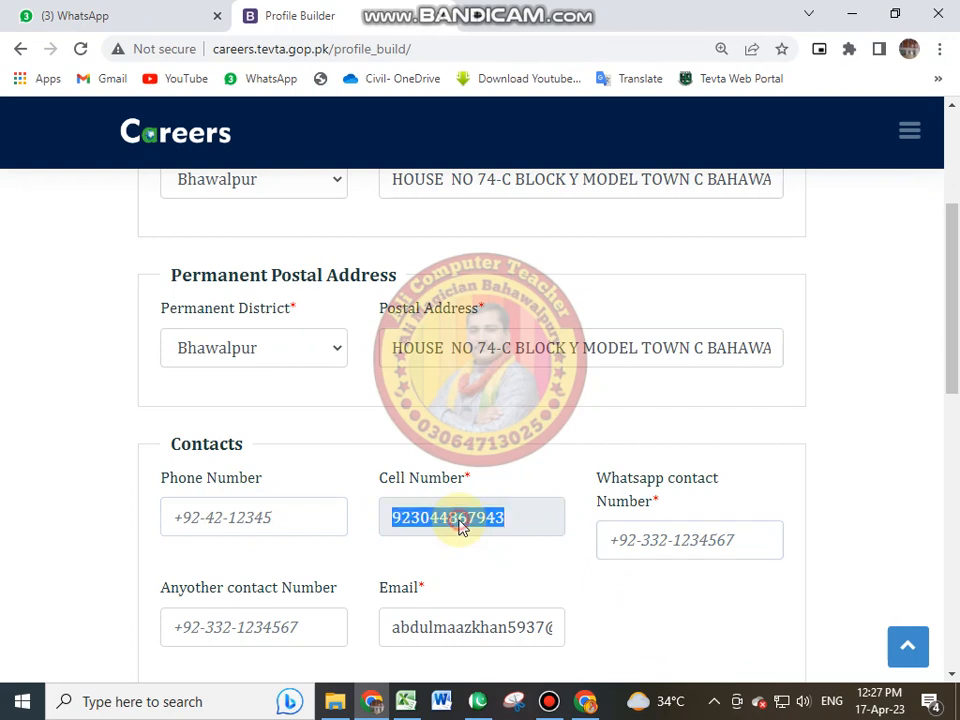
right_click(465, 520)
left_click(500, 527)
right_click(647, 542)
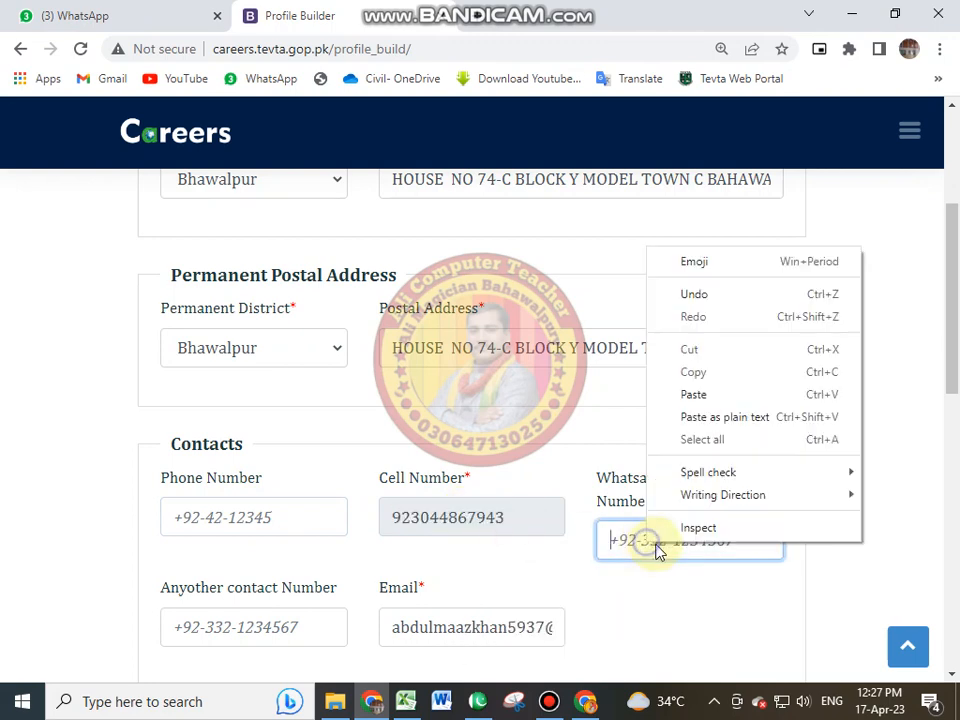
left_click(709, 404)
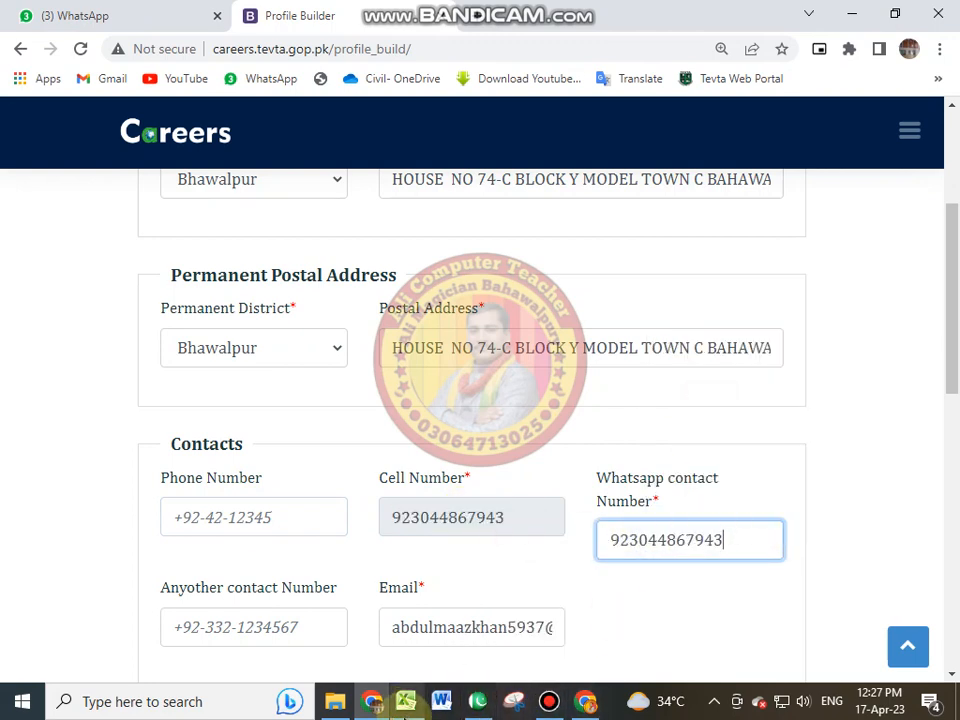
left_click(717, 572)
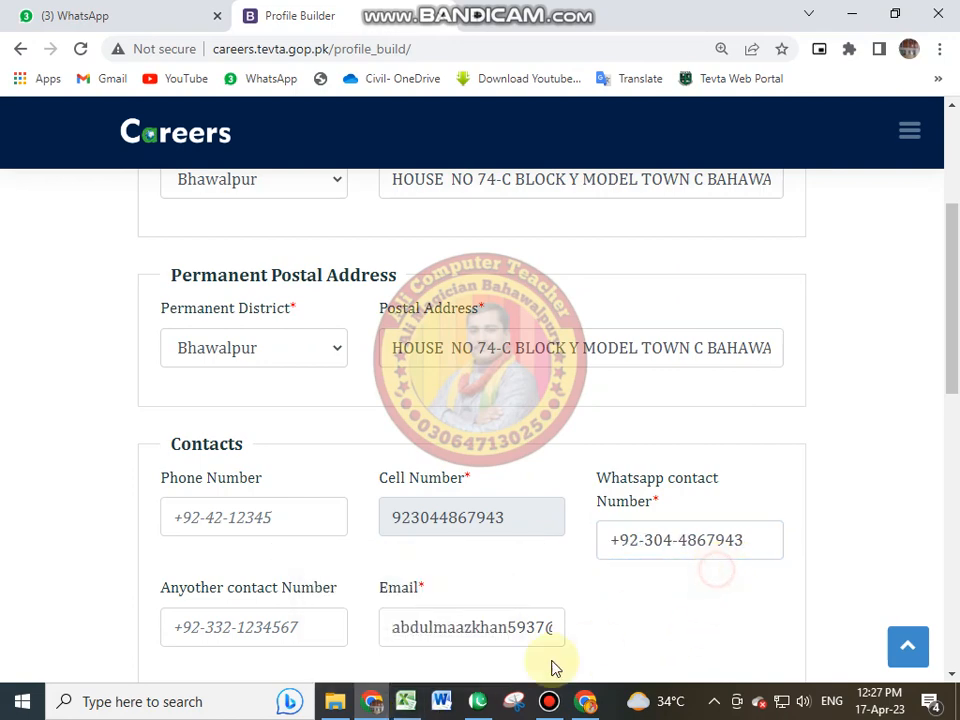
Review the other contact number, email and Facebook, Twitter, LinkedIn and Instagram profile link fields.
scroll(531, 641, "down", 1)
scroll(531, 641, "down", 2)
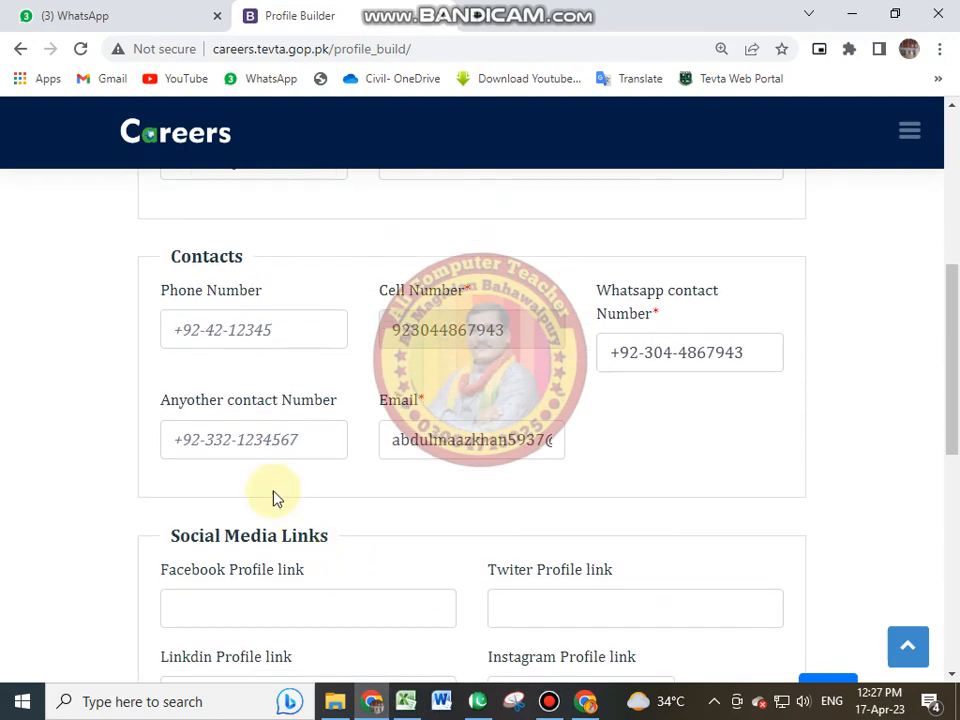
left_click(245, 446)
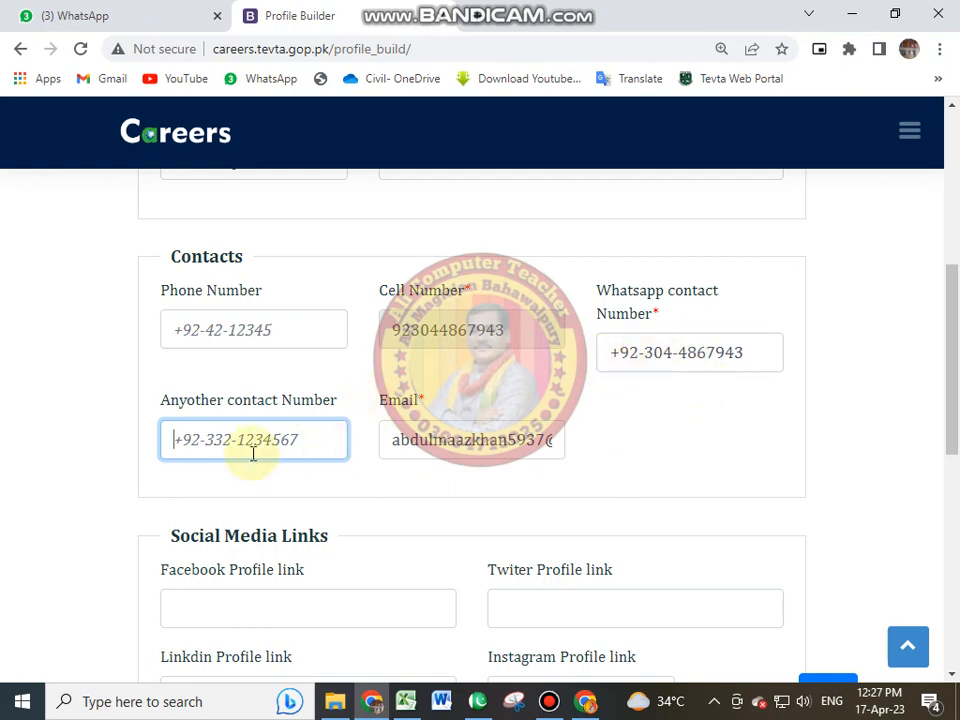
left_click(464, 440)
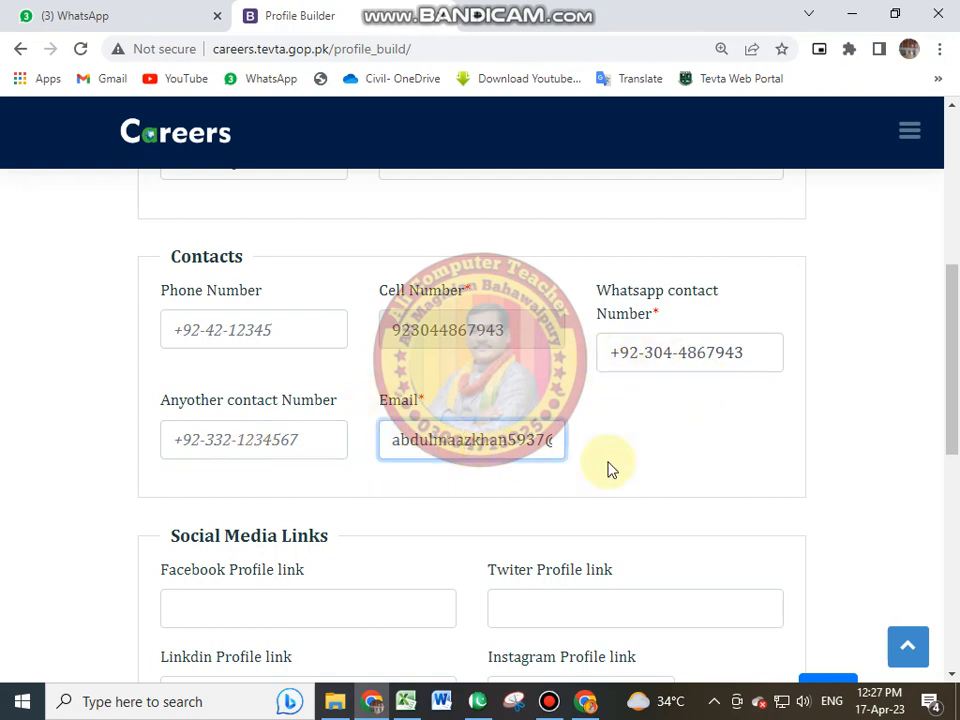
left_click(645, 464)
scroll(640, 474, "down", 1)
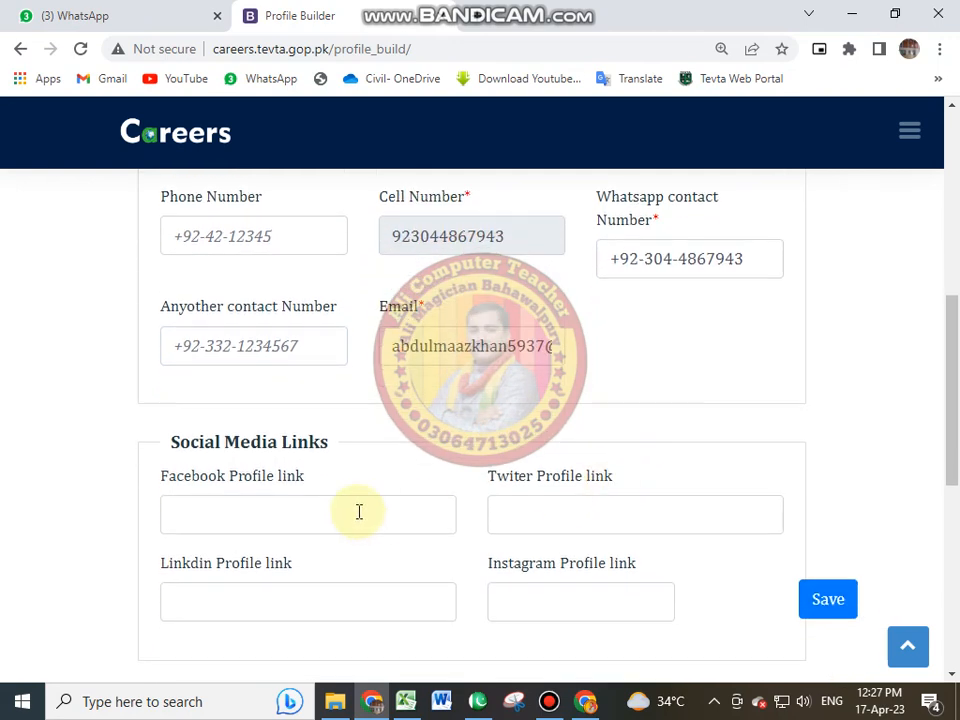
left_click(549, 514)
left_click(285, 597)
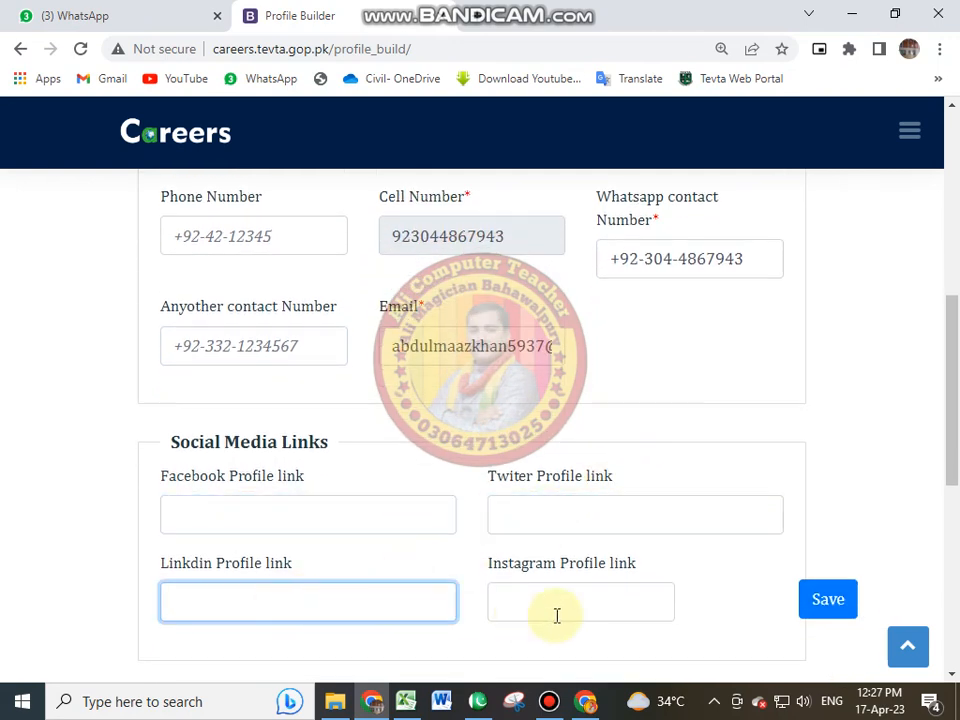
left_click(607, 598)
left_click(229, 504)
left_click(589, 516)
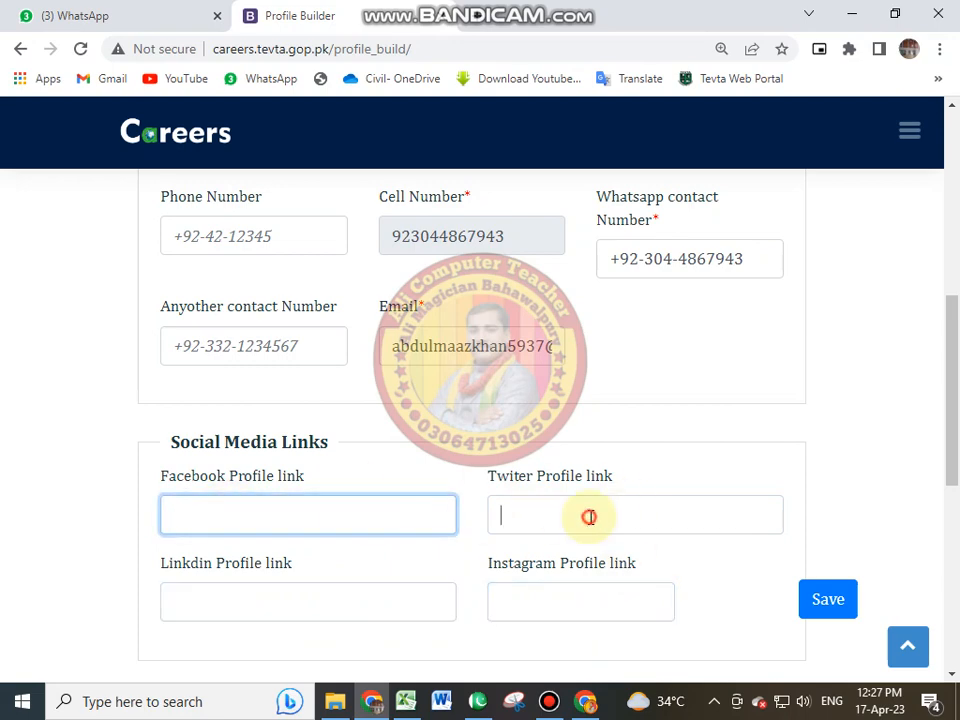
left_click(373, 594)
left_click(507, 592)
Save the contact info and dismiss the save message.
left_click(826, 604)
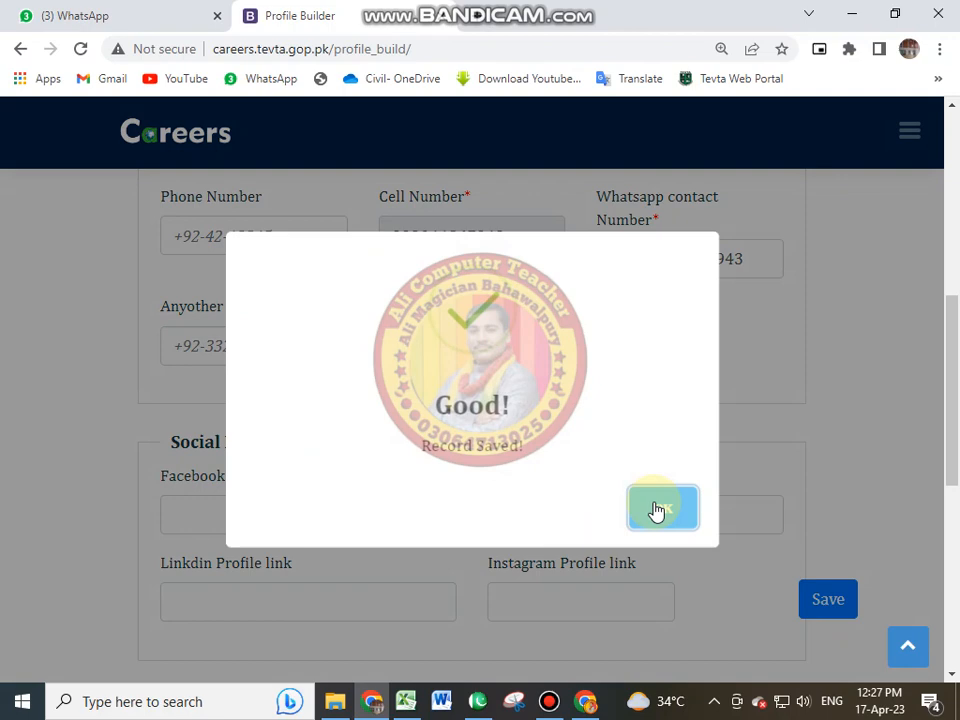
left_click(656, 509)
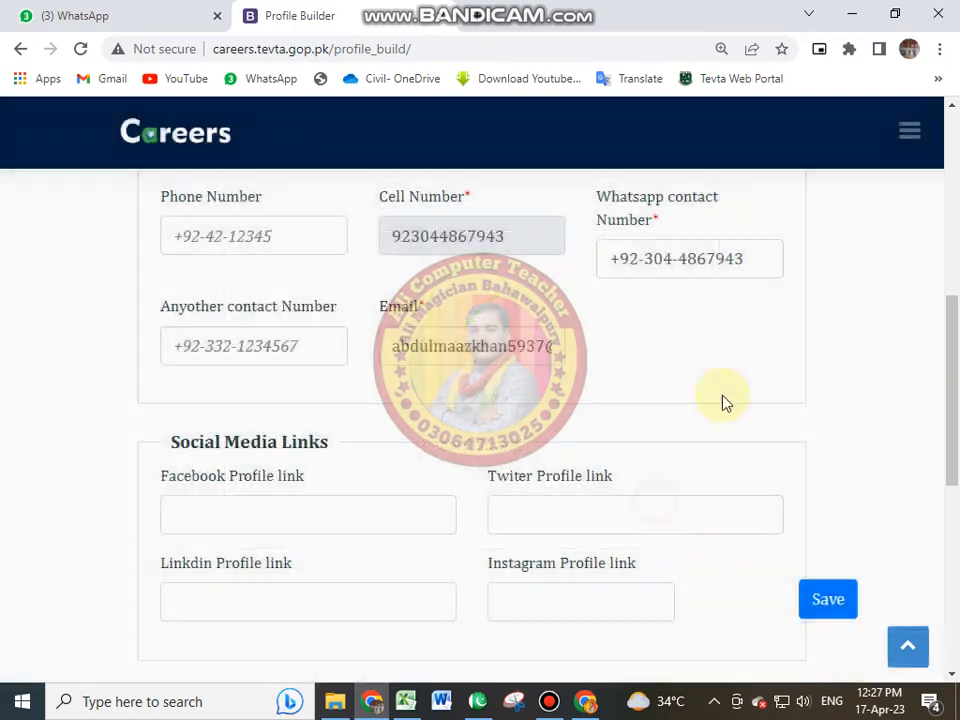
Open the Academics section and examine the DAE Civil record and its document upload dialog, closing it without choosing a file.
scroll(726, 403, "up", 6)
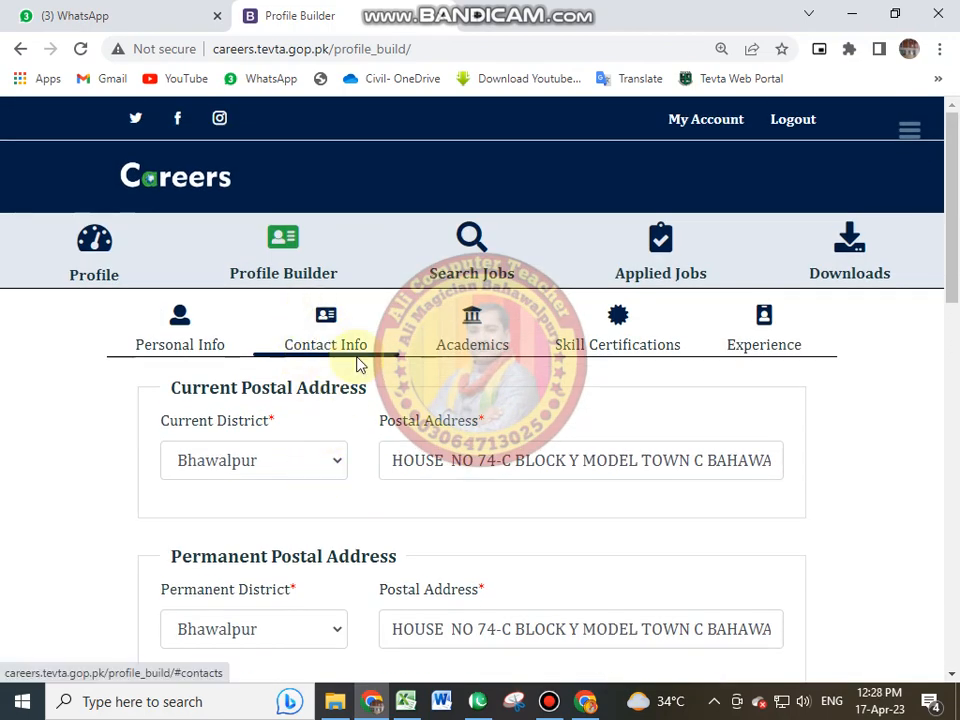
left_click(475, 329)
scroll(474, 330, "up", 1)
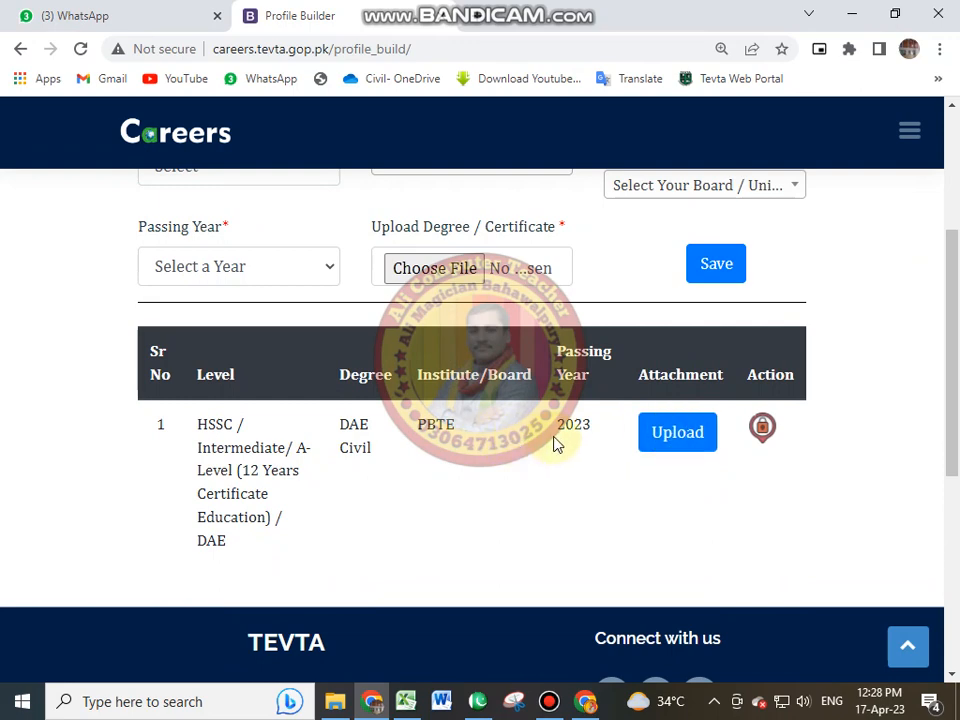
left_click(672, 434)
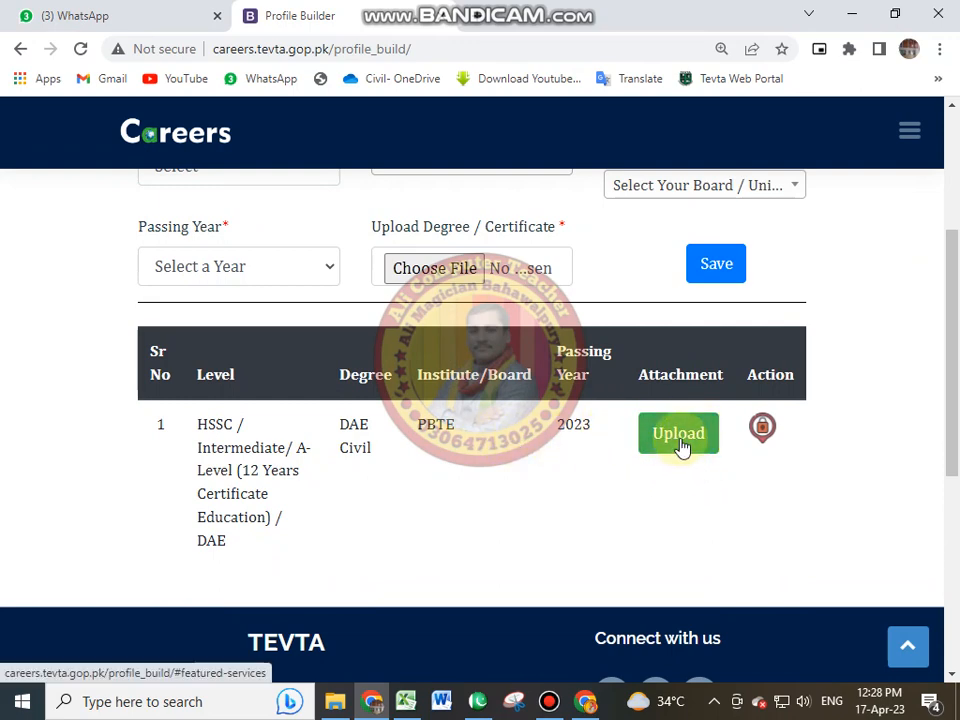
scroll(670, 400, "up", 3)
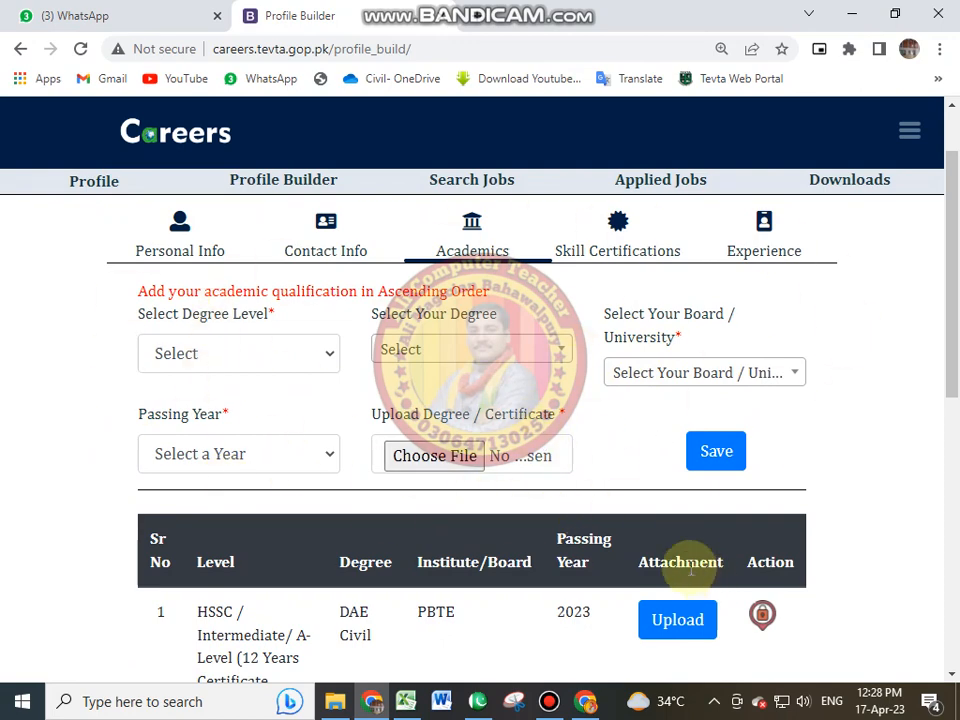
scroll(765, 525, "down", 3)
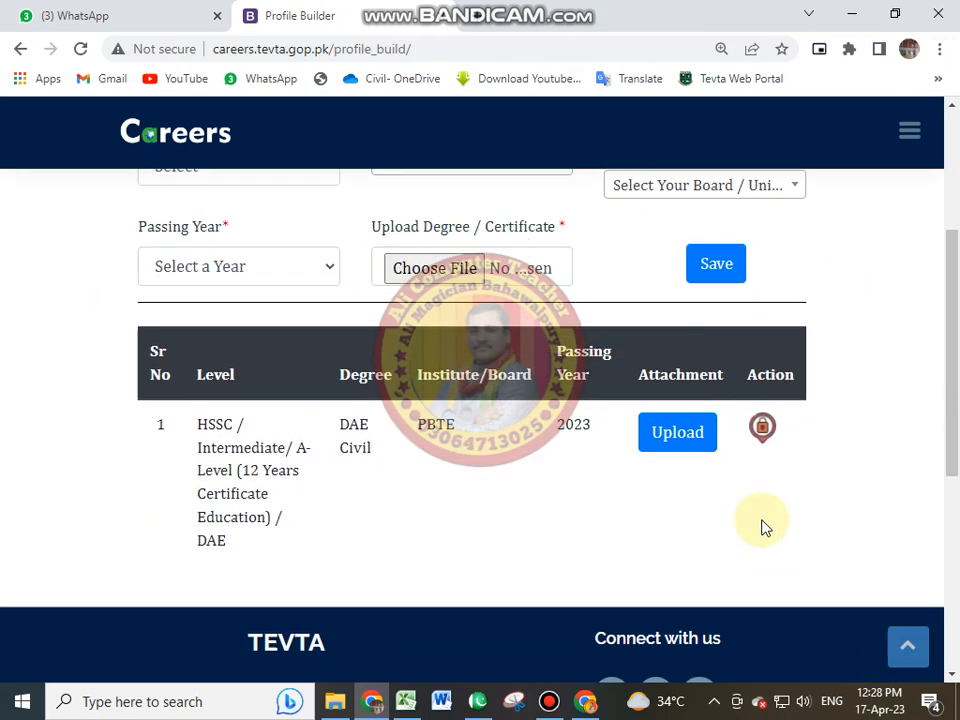
left_click(679, 437)
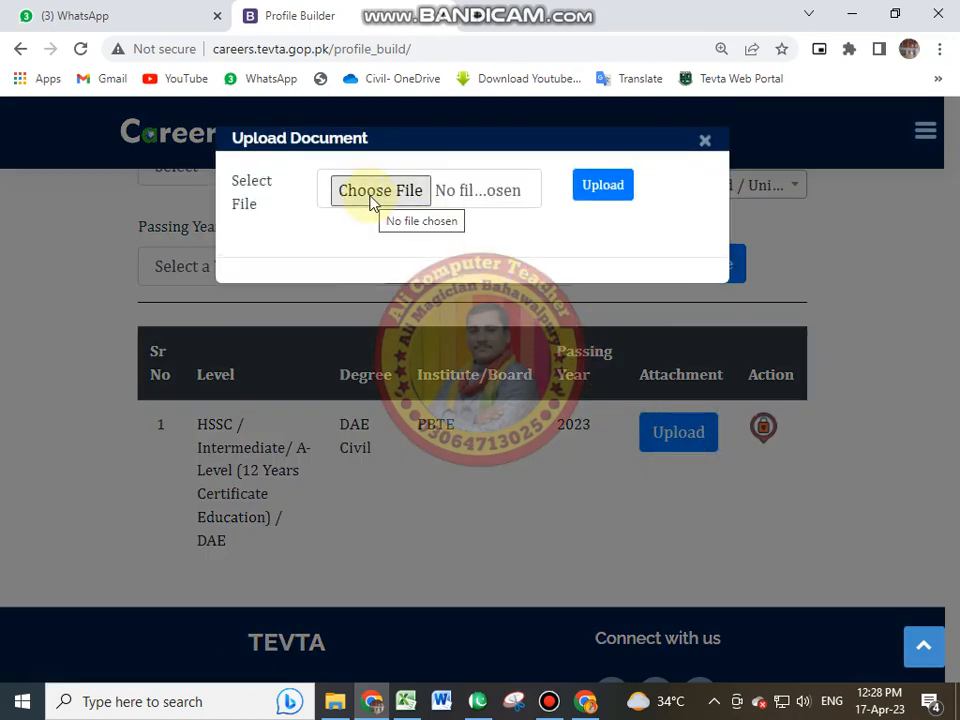
left_click(703, 143)
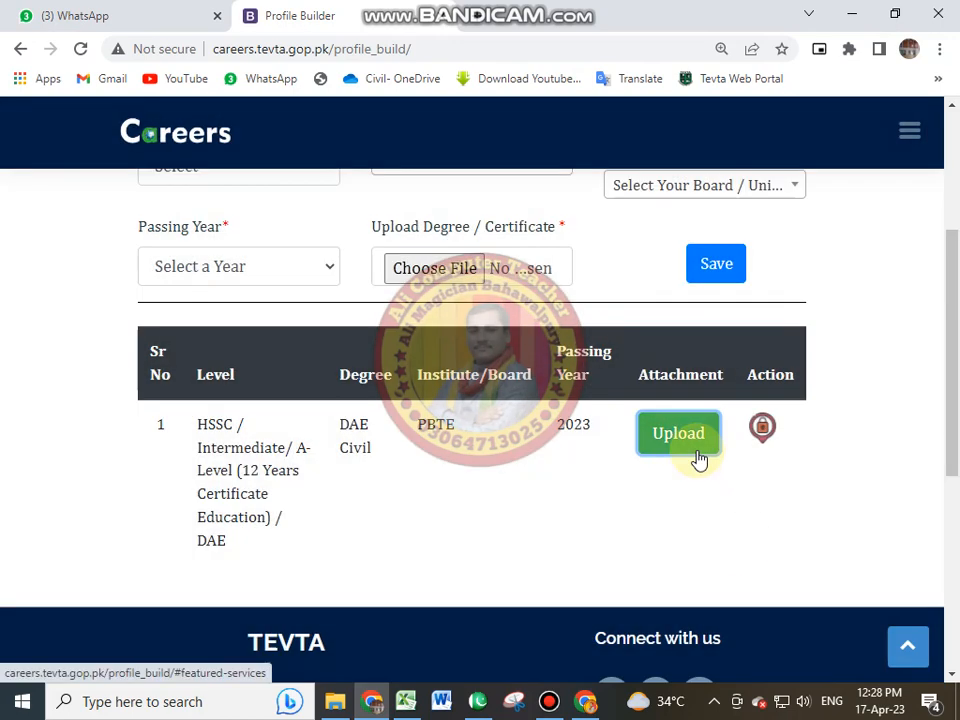
Open the Skill Certifications section and review its institute, course, passing year and certificate upload fields.
scroll(621, 574, "up", 3)
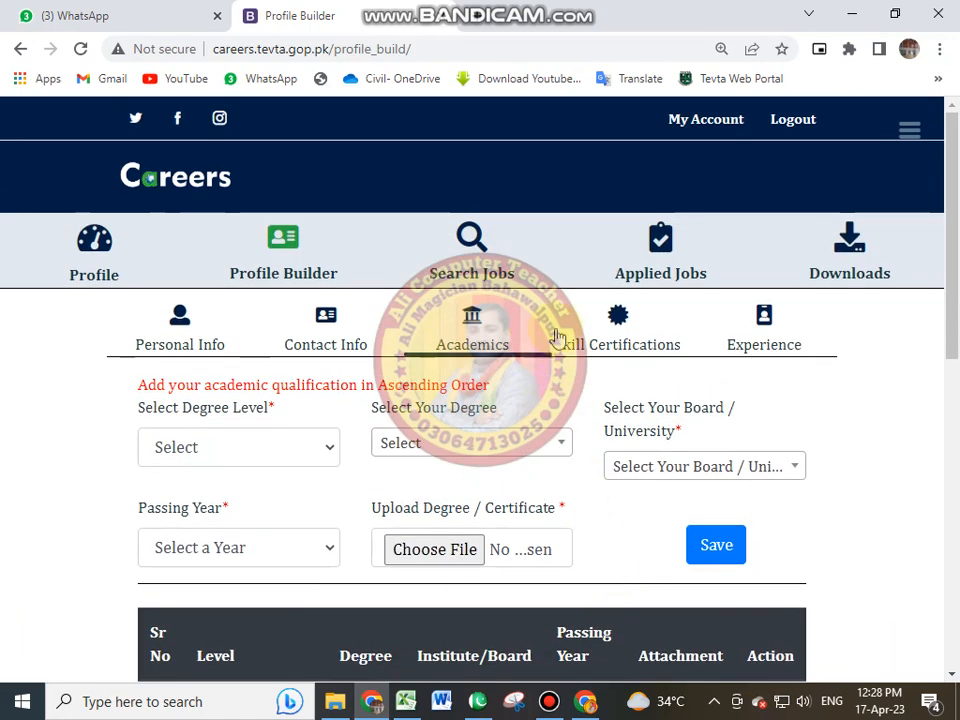
left_click(634, 326)
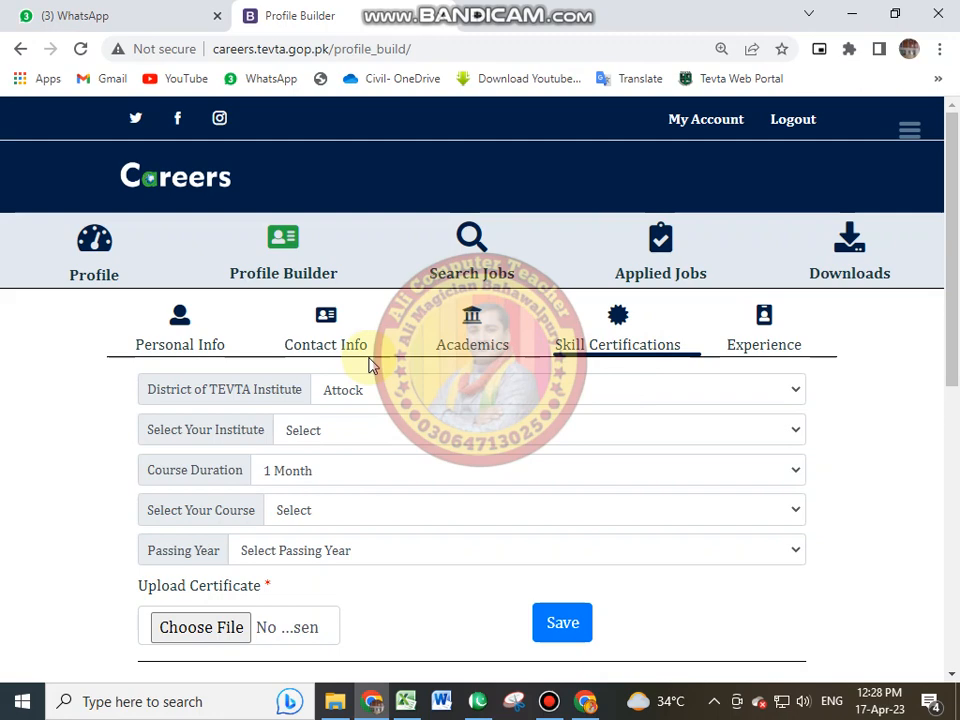
scroll(370, 365, "down", 1)
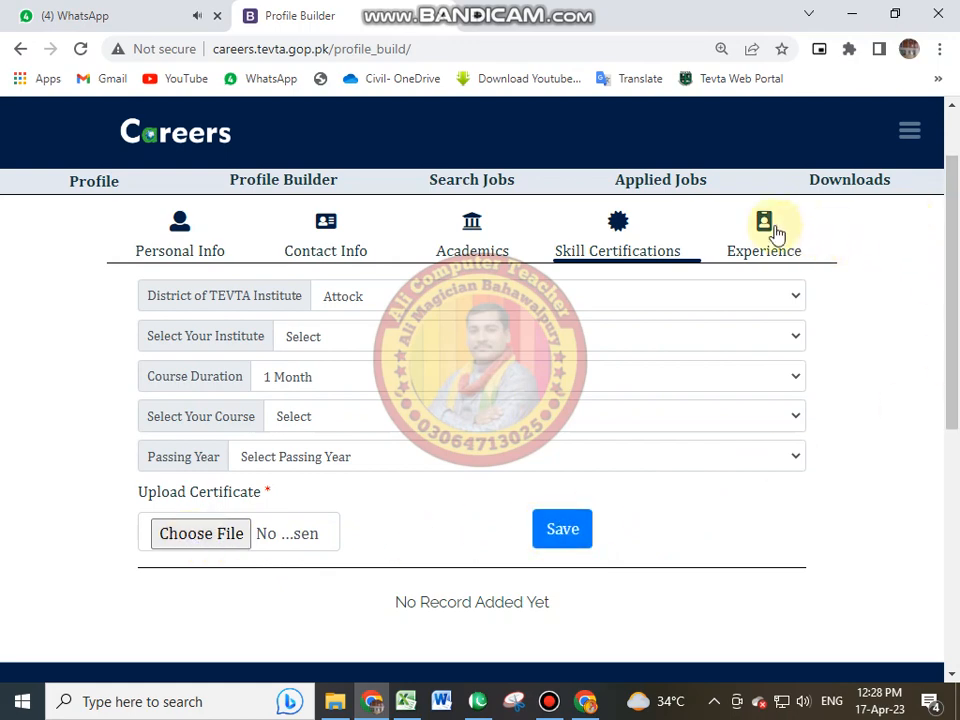
Open the Experience section and review its organization, sector, designation, income and job duration fields.
left_click(774, 234)
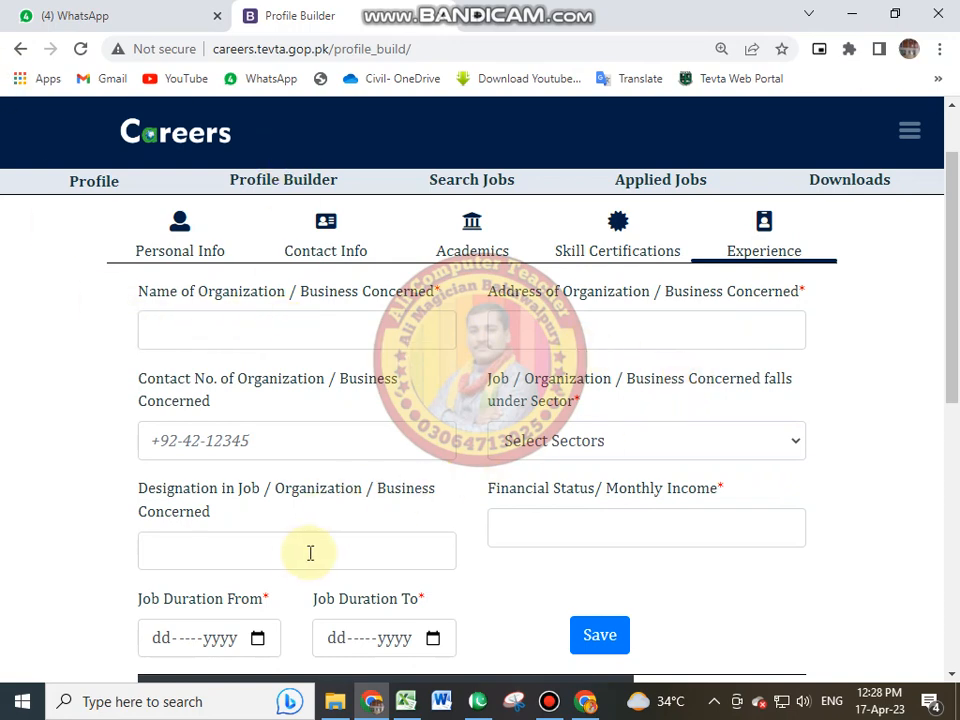
scroll(310, 553, "down", 1)
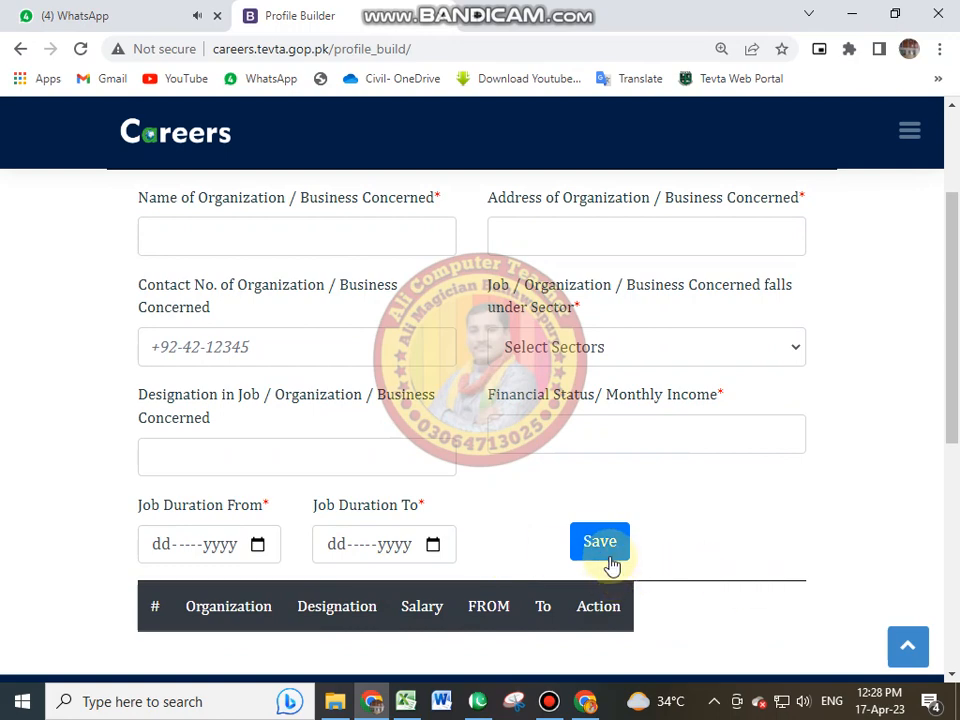
scroll(611, 564, "up", 2)
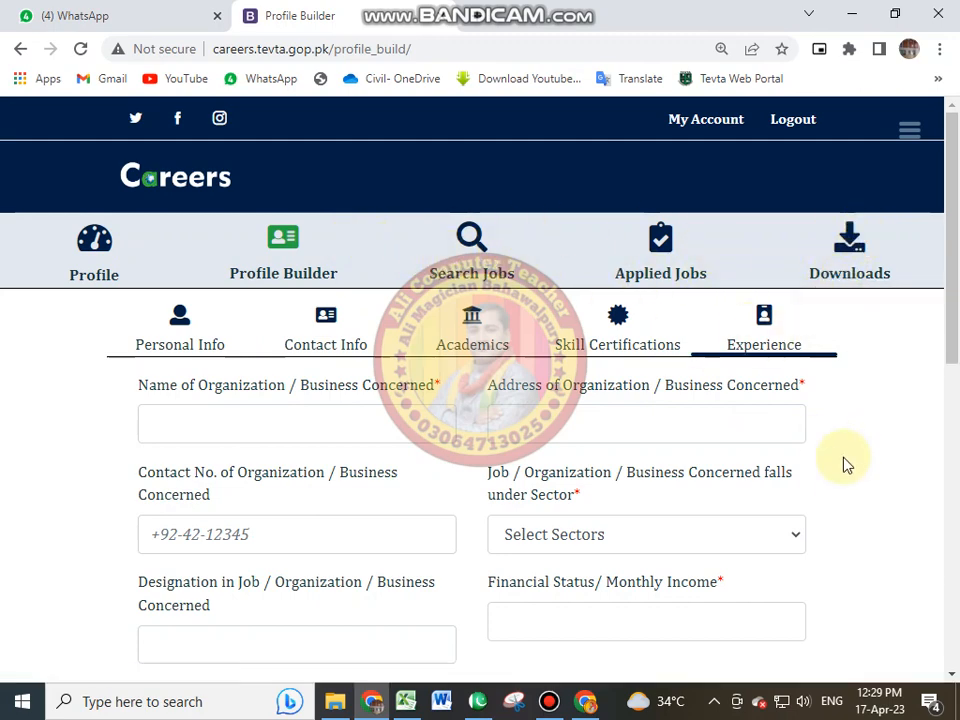
Open the jobseeker Profile page and review its academics, skill certifications, personal details and contact details.
left_click(88, 250)
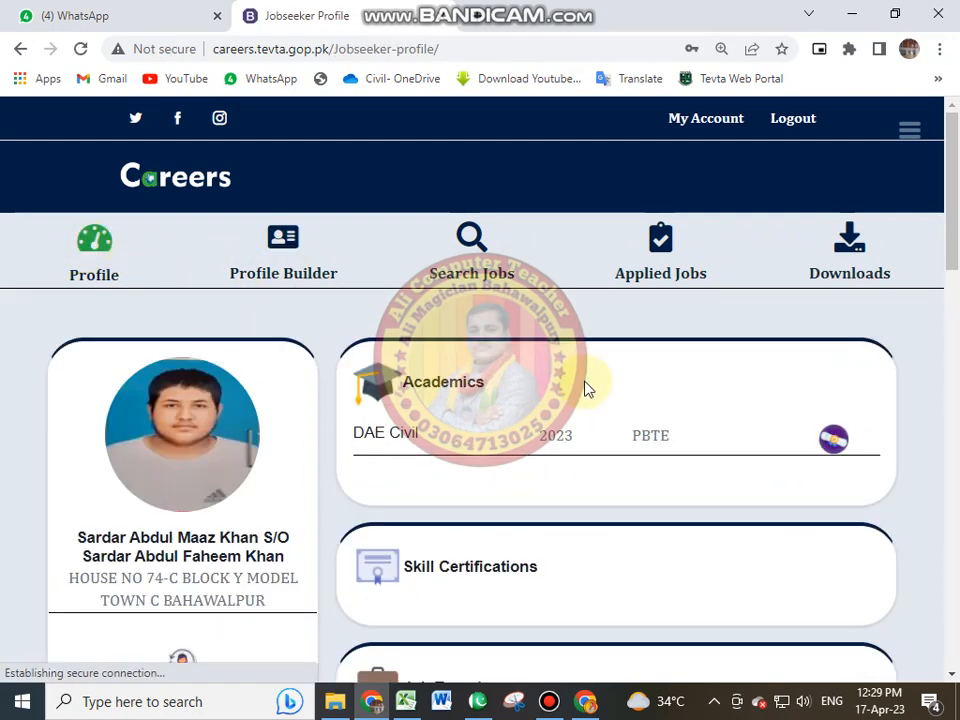
scroll(321, 379, "down", 6)
scroll(294, 523, "down", 8)
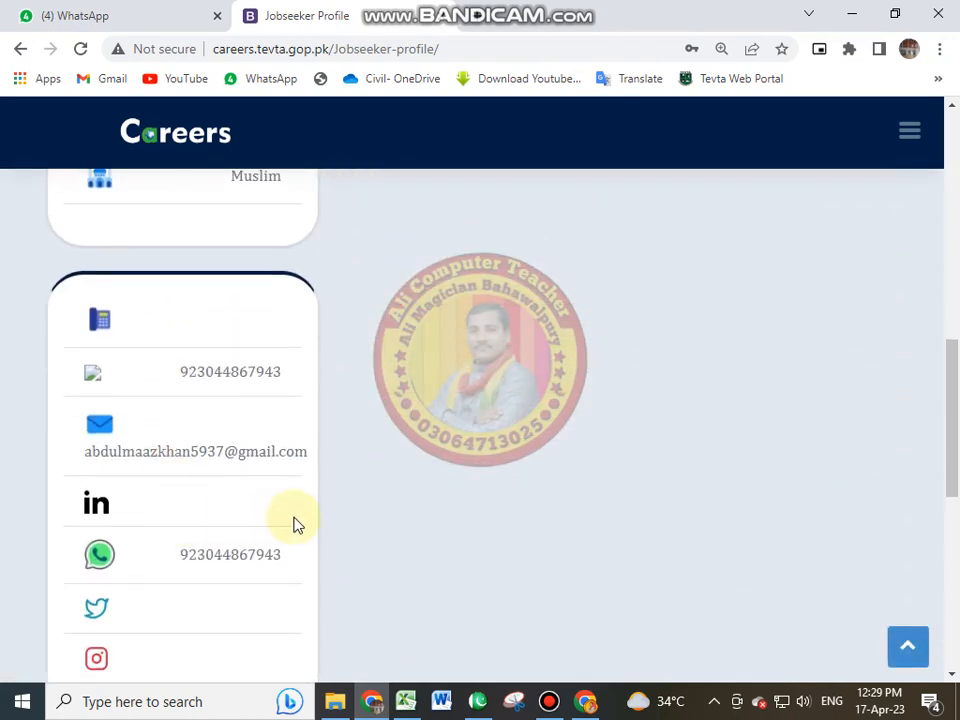
scroll(463, 545, "up", 5)
scroll(472, 518, "up", 10)
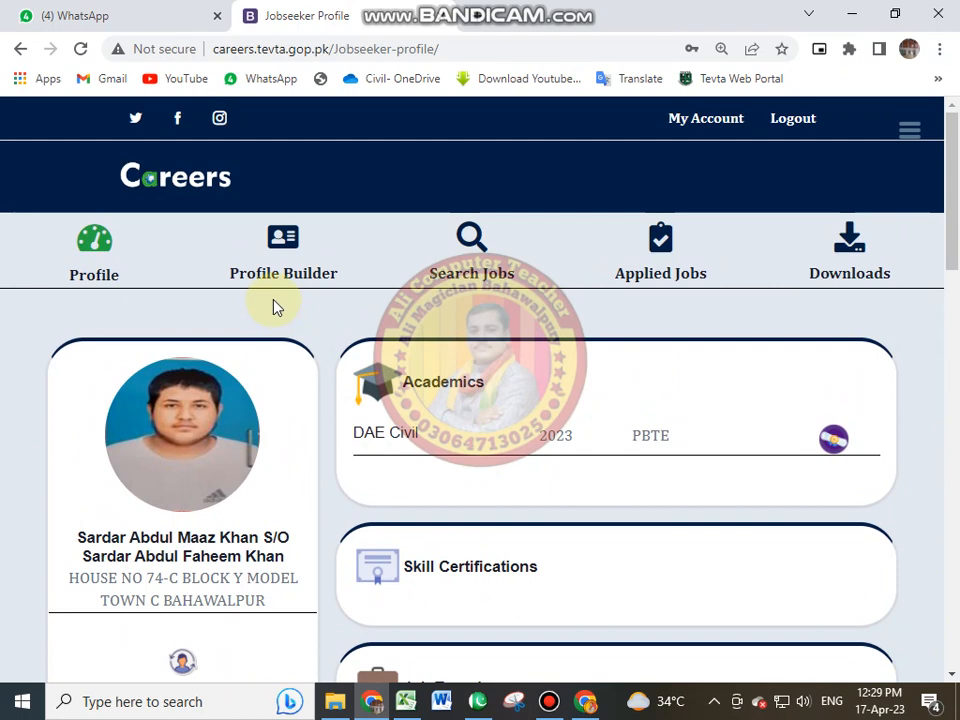
left_click(853, 265)
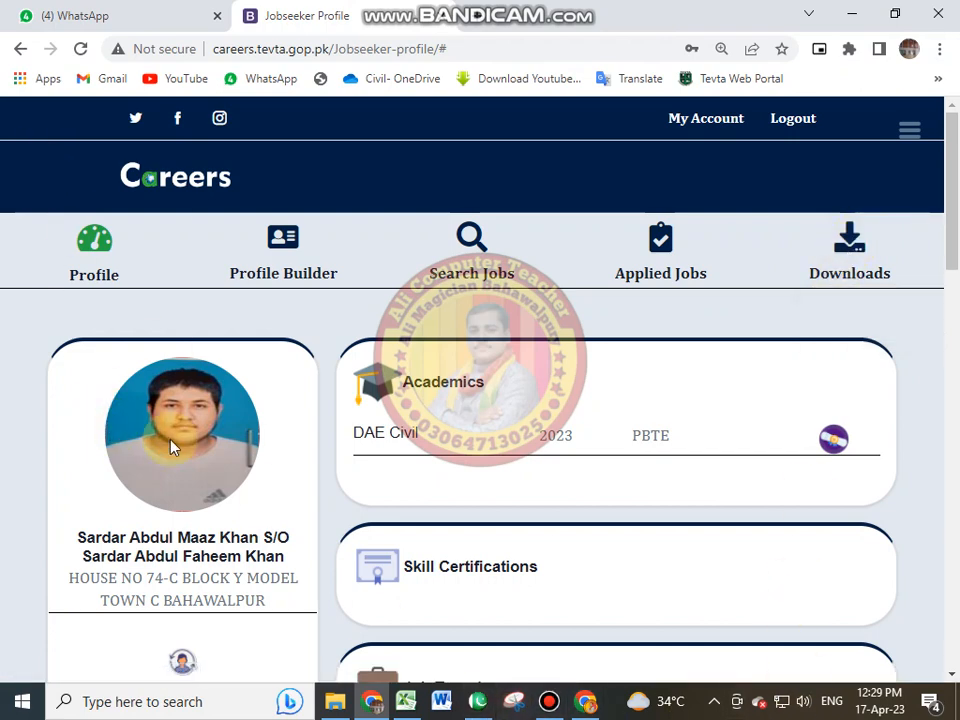
Look in on the Profile Builder, open Search Jobs, and examine the trade, location, salary and gender filters and the jobs table.
left_click(307, 253)
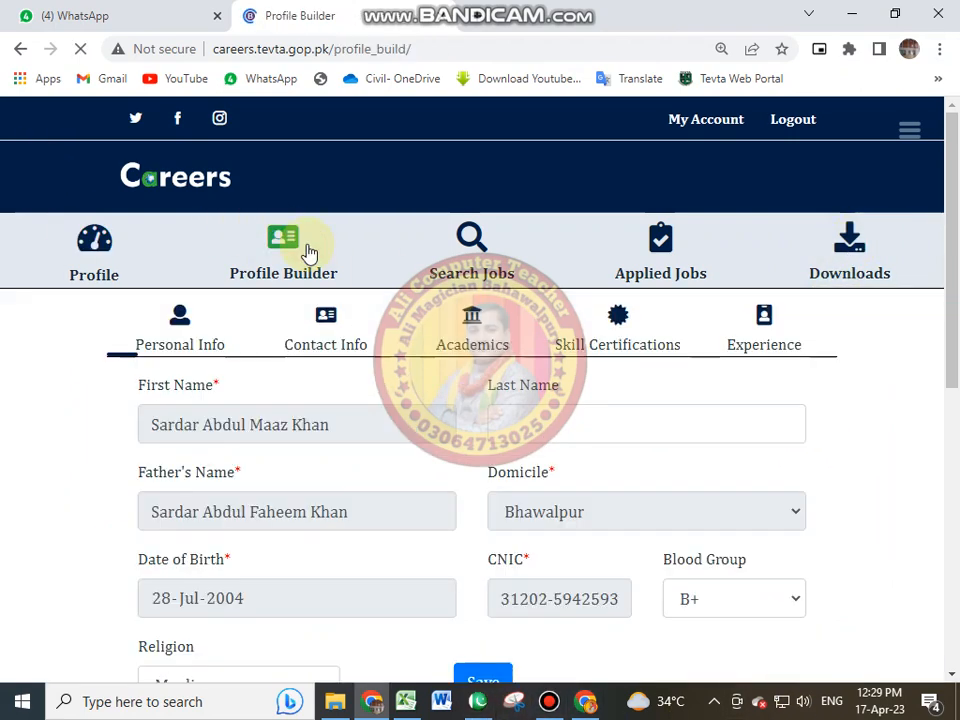
left_click(469, 251)
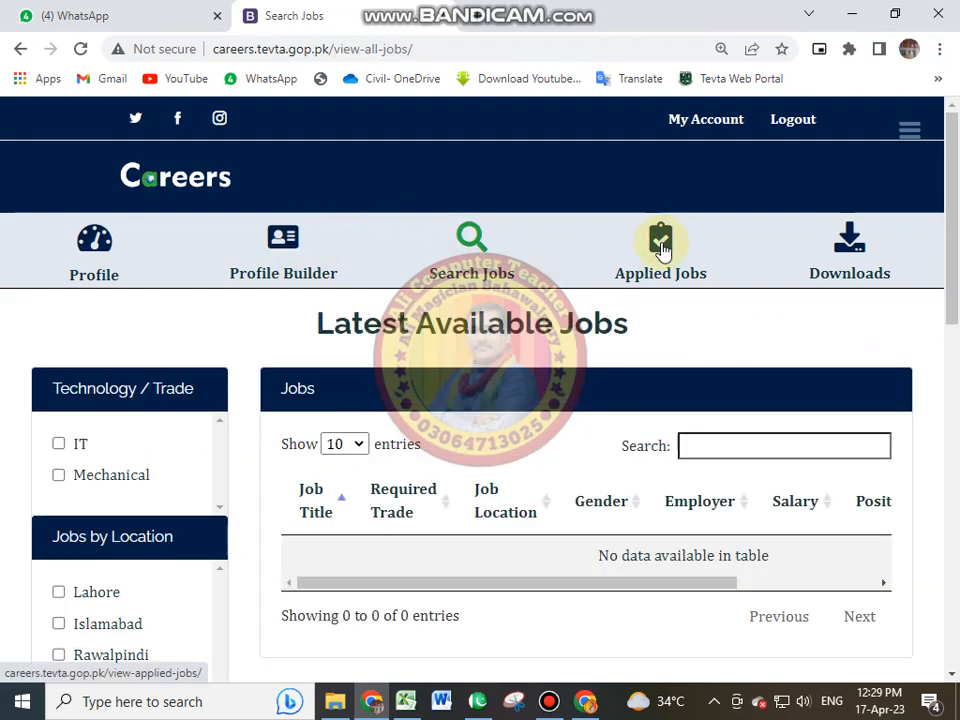
scroll(661, 250, "down", 2)
scroll(275, 407, "down", 1)
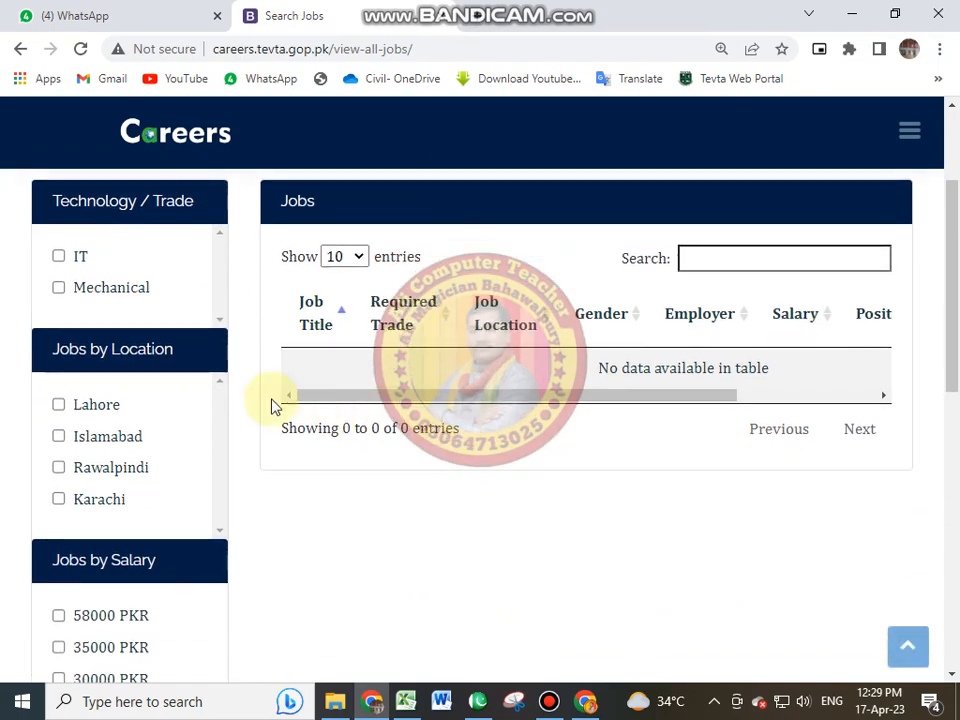
scroll(120, 255, "down", 1)
scroll(111, 360, "down", 2)
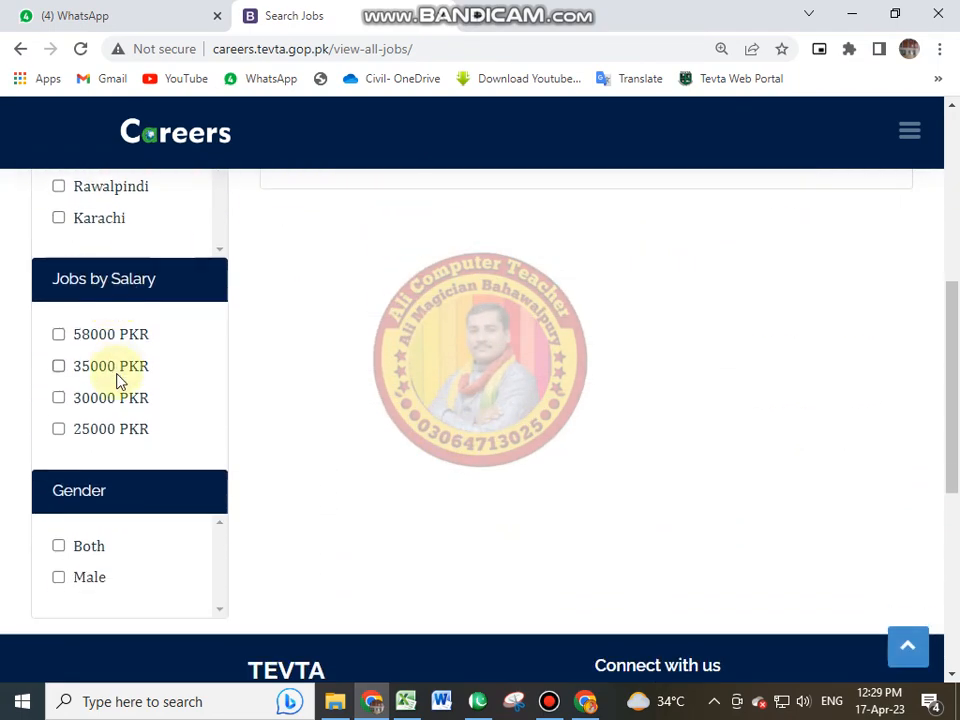
scroll(122, 500, "down", 1)
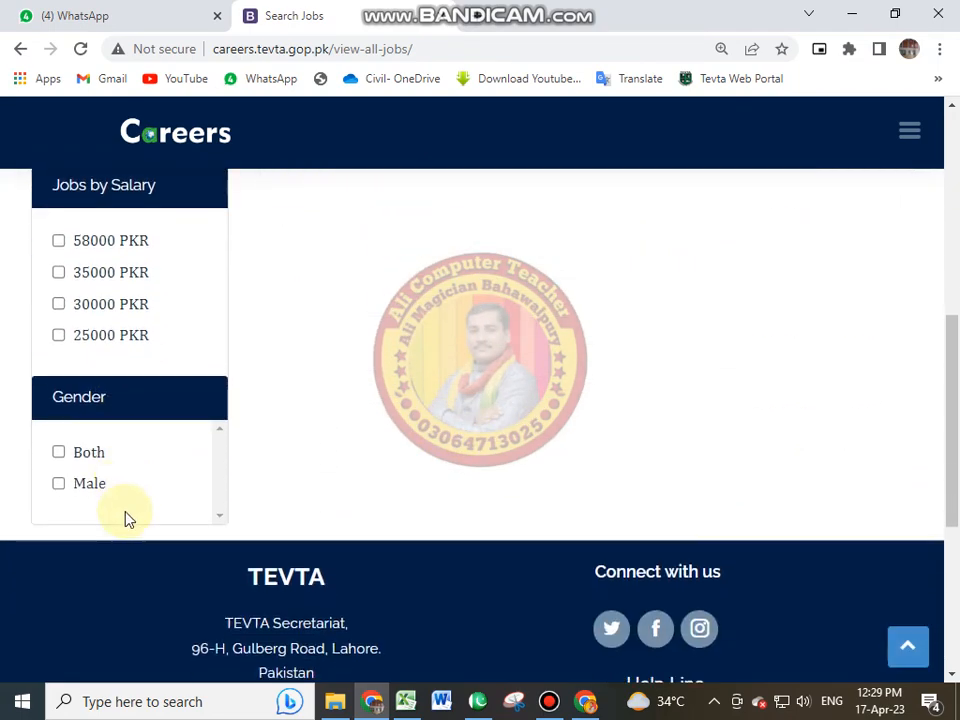
scroll(124, 514, "up", 5)
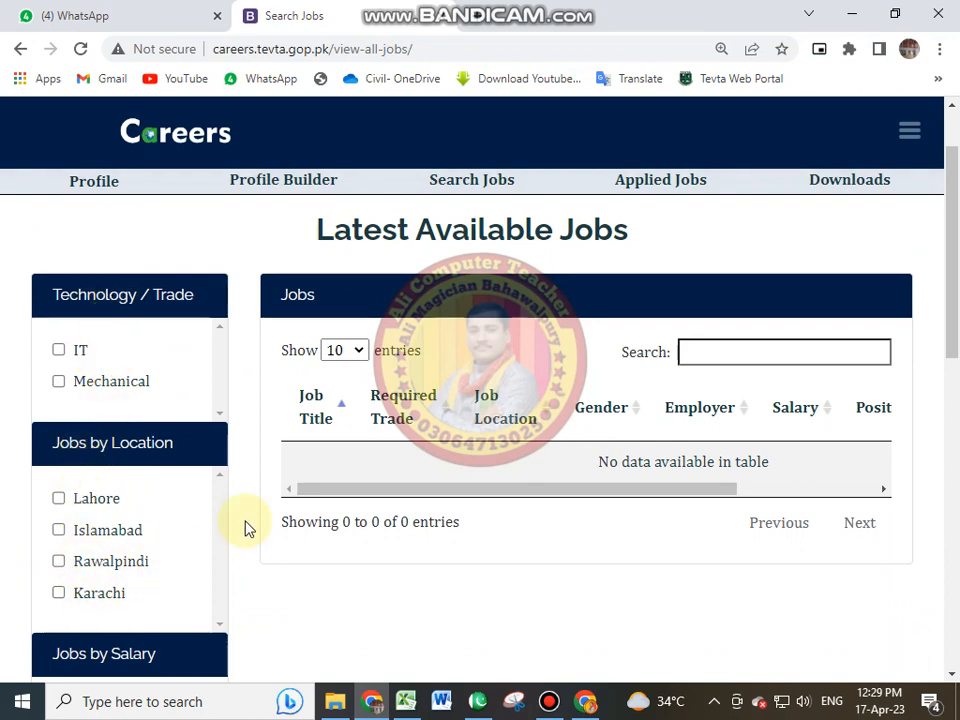
mouse_move(514, 491)
left_mouse_down()
mouse_move(769, 489)
mouse_move(495, 490)
left_mouse_up()
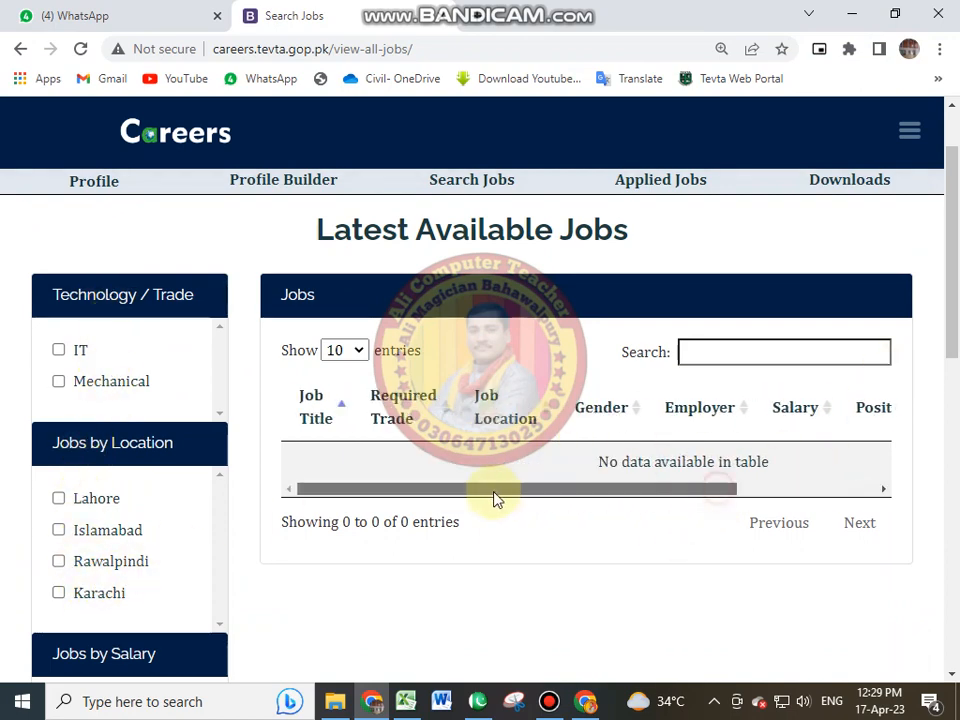
scroll(645, 443, "up", 1)
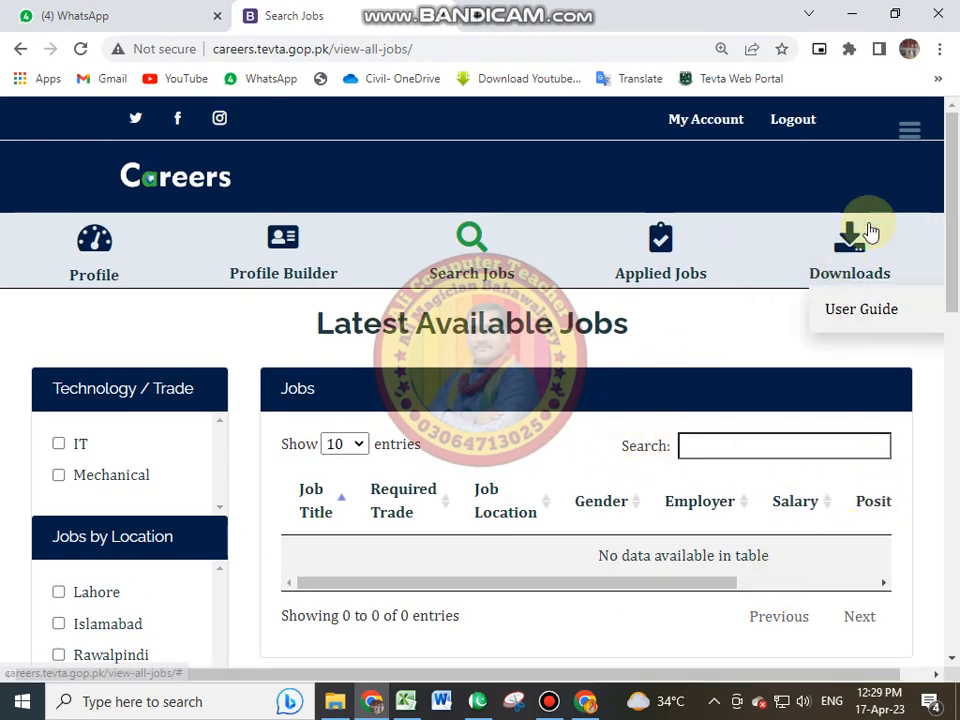
Check the Downloads options and view the site navigation entries, closing them without choosing any.
mouse_move(857, 240)
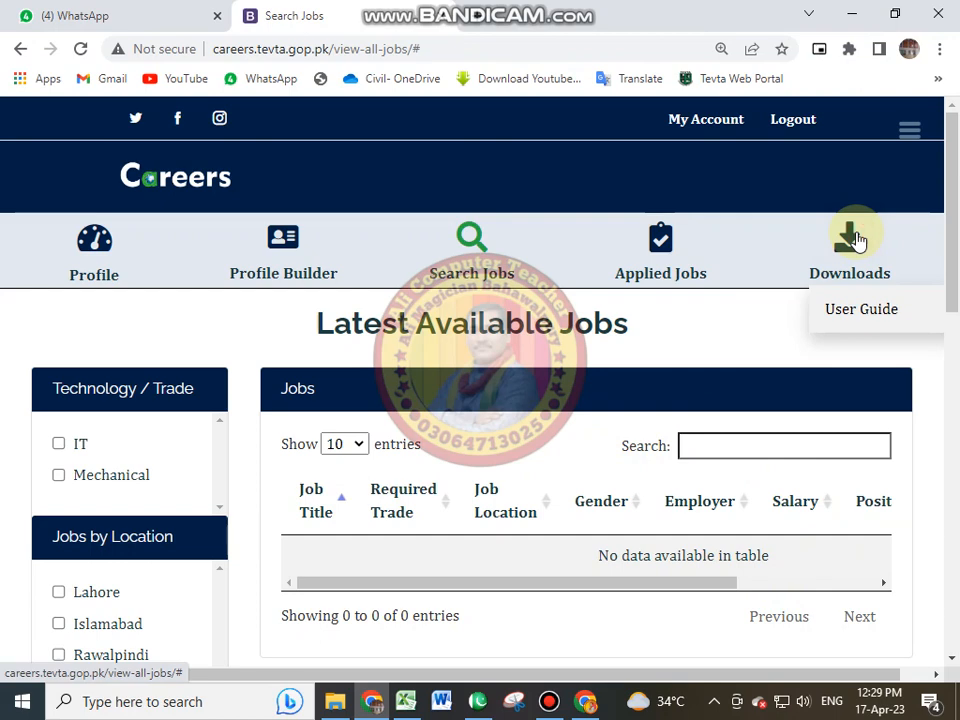
left_click(902, 138)
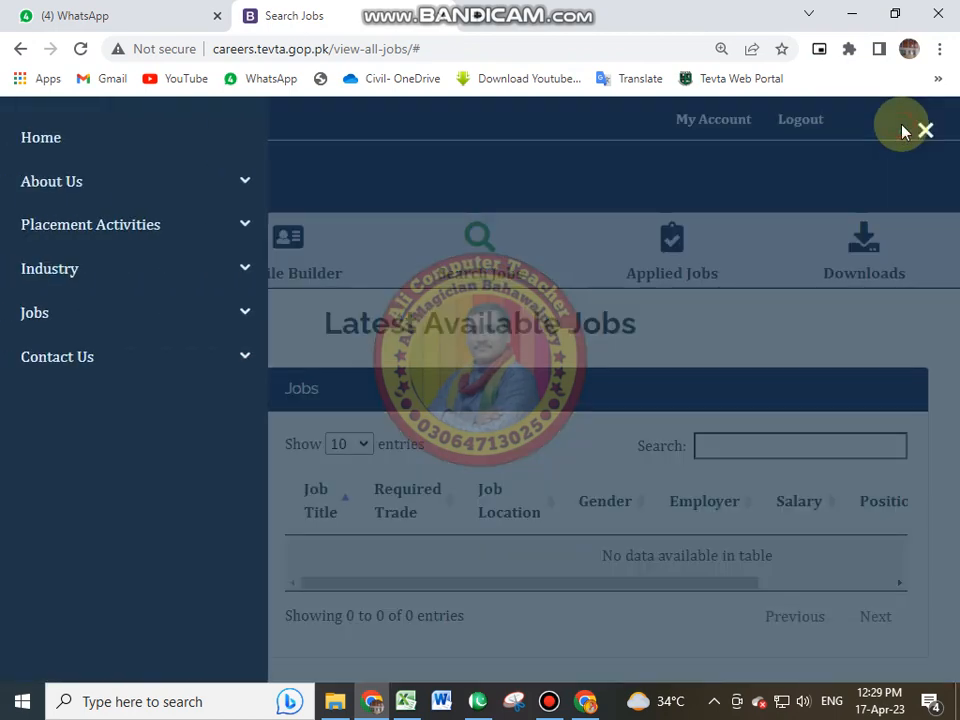
left_click(903, 132)
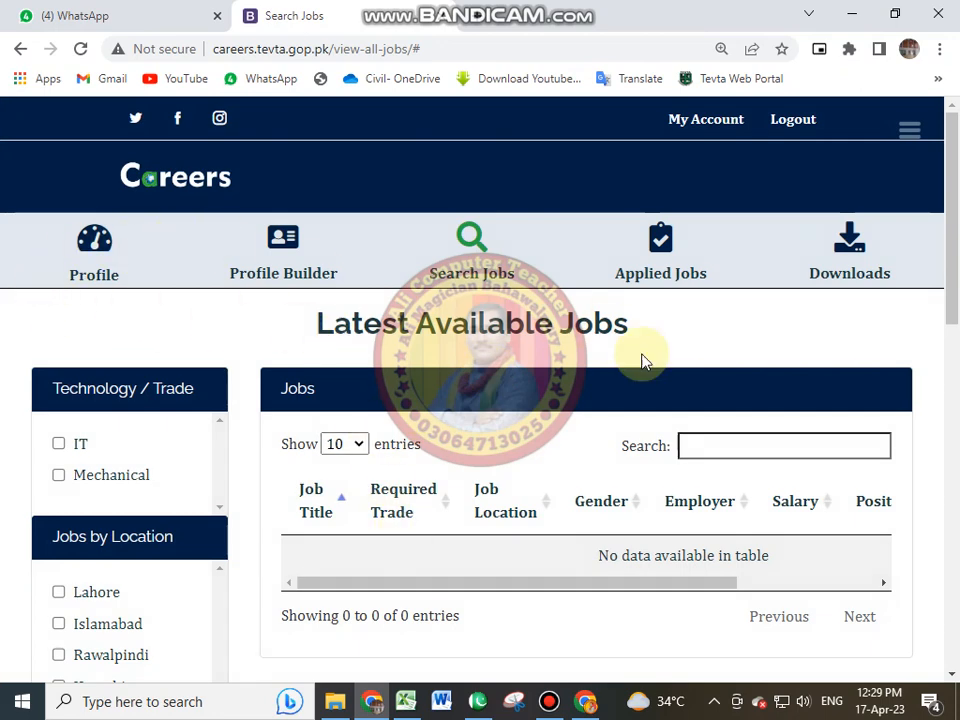
Return to the jobseeker Profile page and dismiss the news and weather feed covering it.
left_click(95, 238)
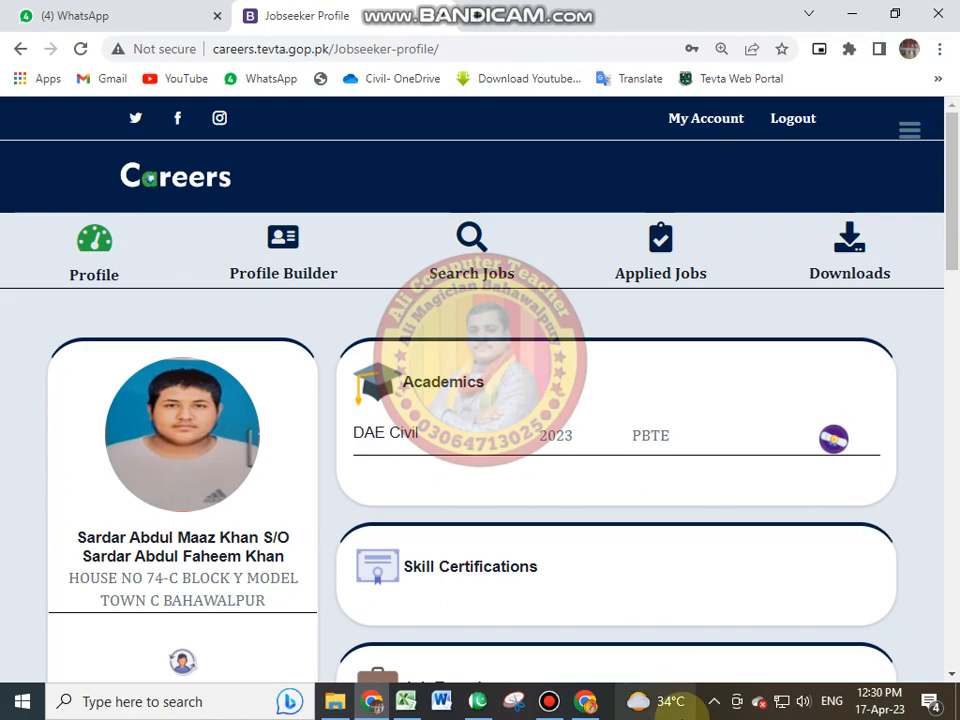
mouse_move(682, 715)
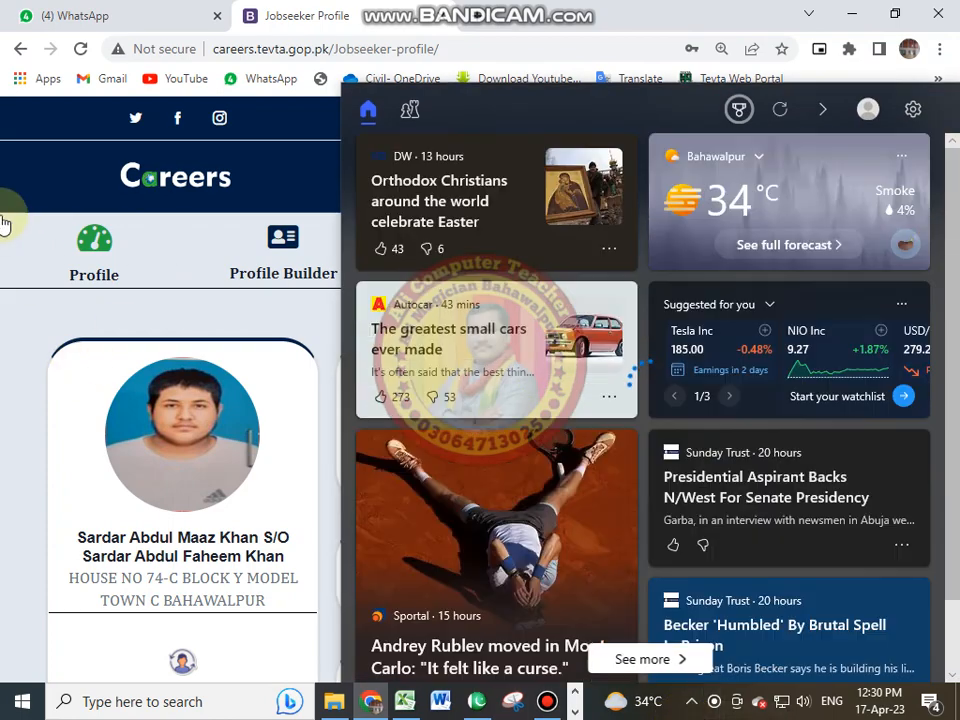
left_click(28, 188)
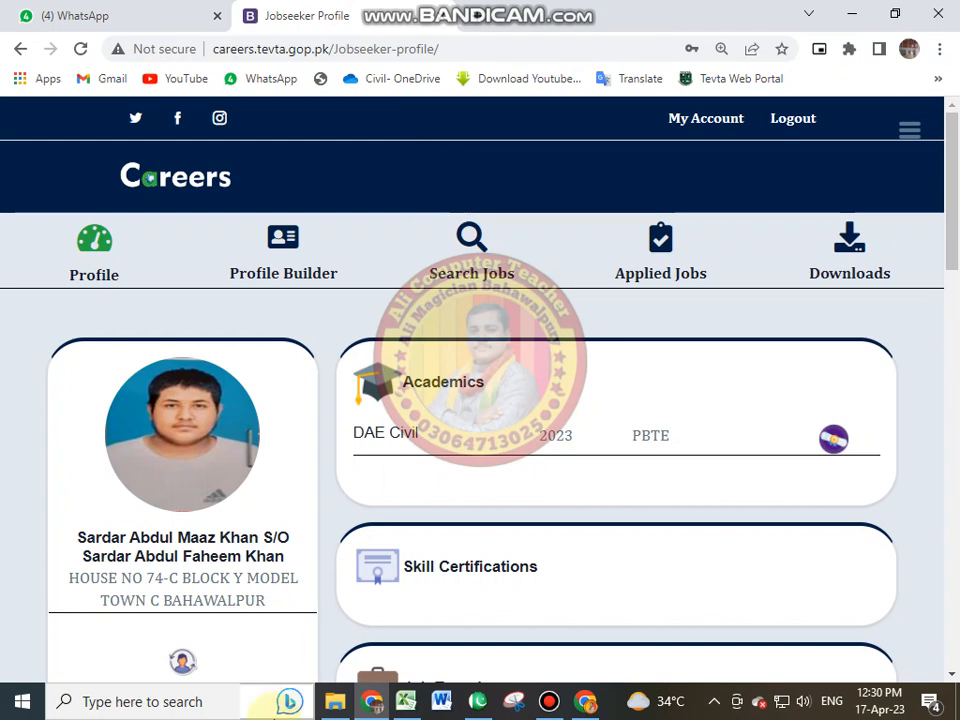
mouse_move(566, 716)
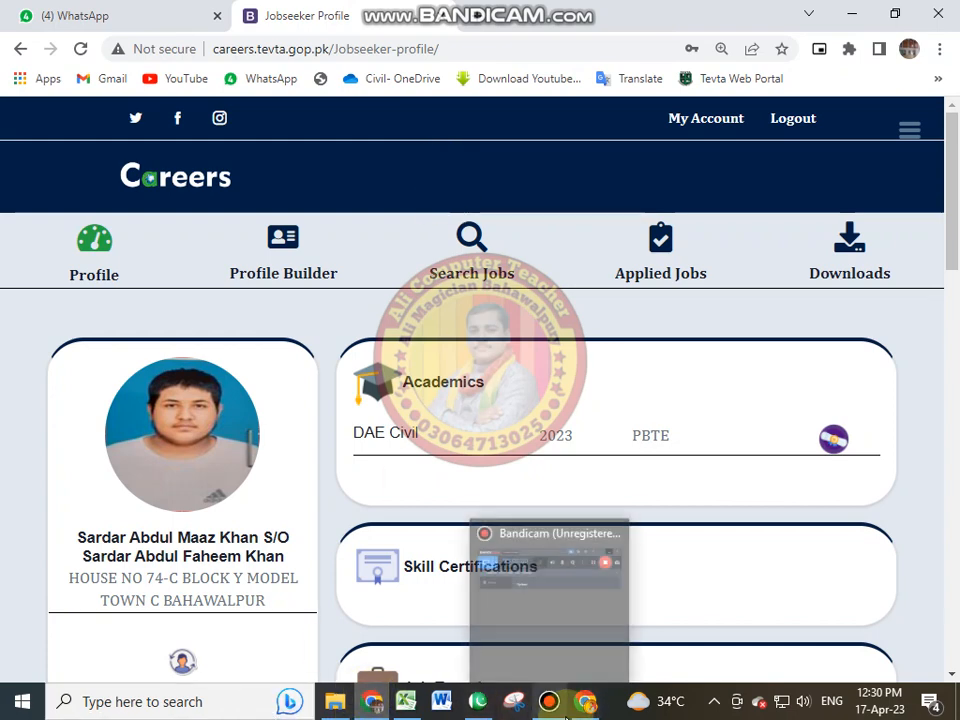